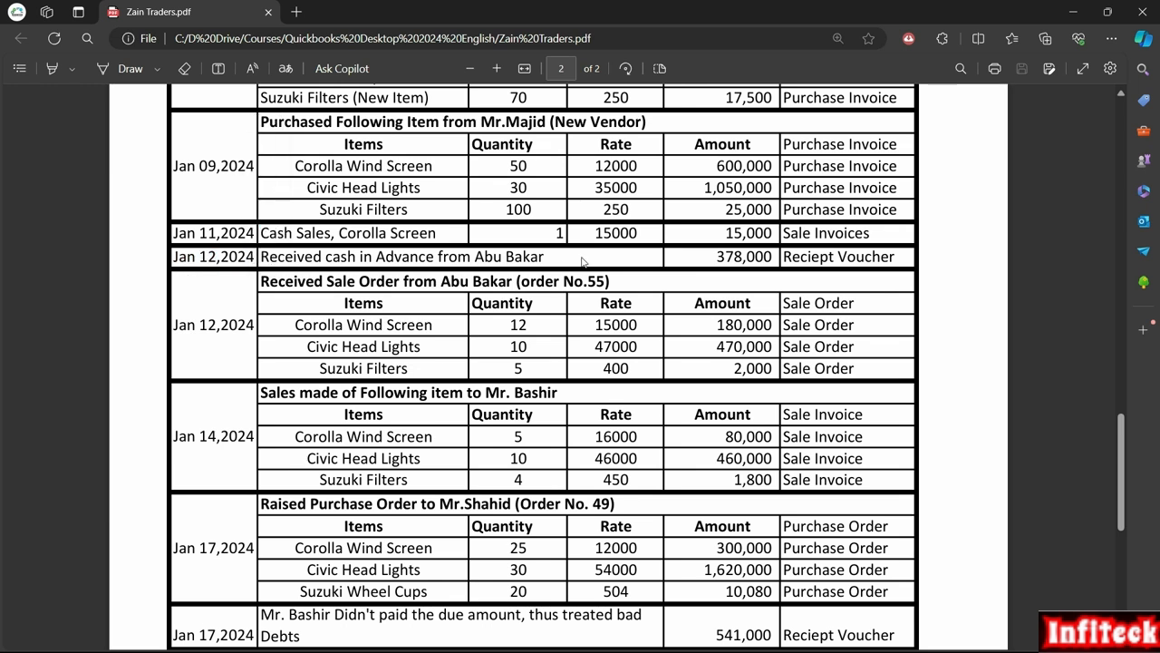
- Review the Jan 12 advance entry in the PDF, selecting the customer name and the 378,000 amount
drag(564, 261, 478, 262)
right_click(486, 263)
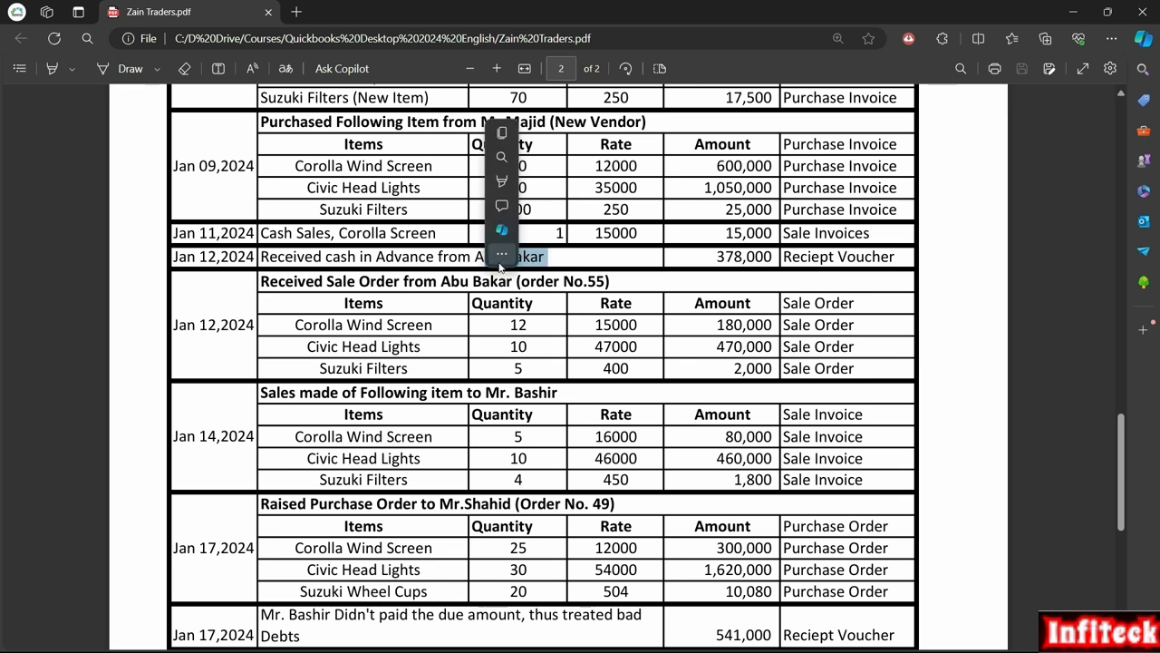
click(726, 260)
double_click(717, 258)
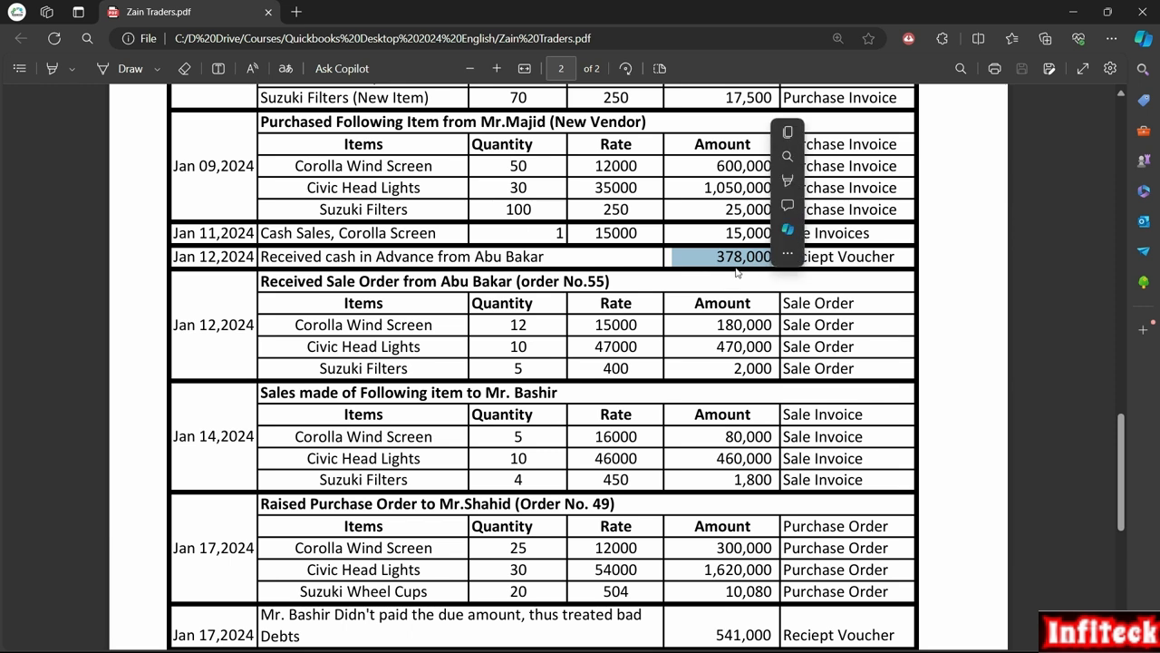
click(856, 258)
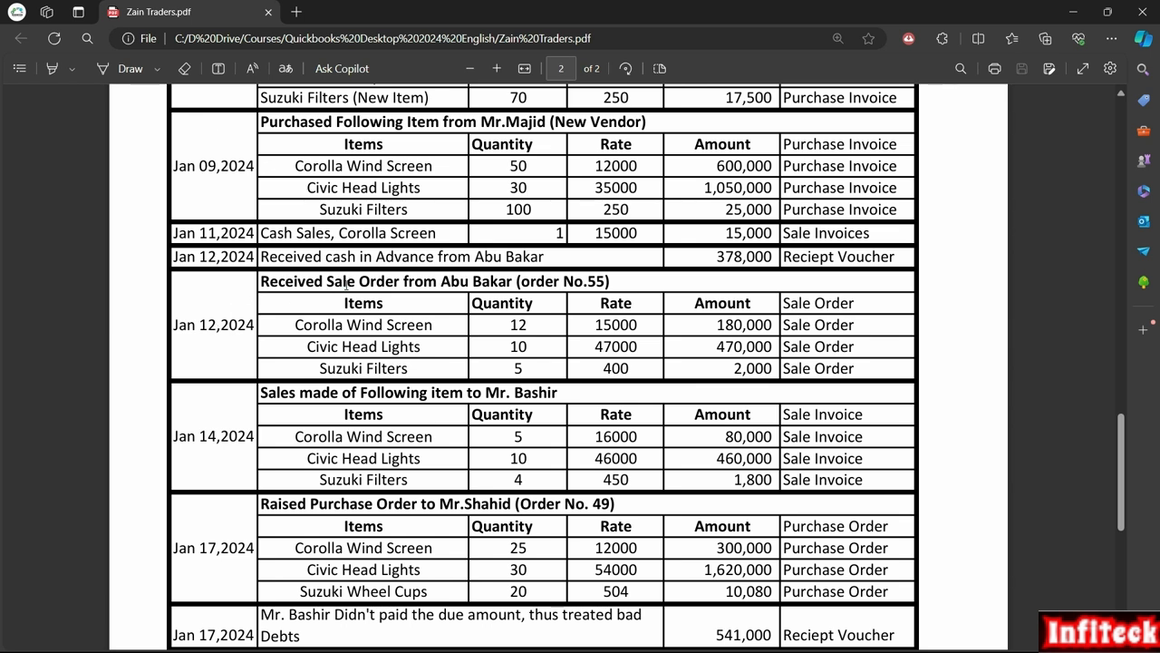
- Highlight the sale order No.55 heading, the Corolla Wind Screen item and the amounts 180,000 to 2,000
drag(326, 282, 401, 283)
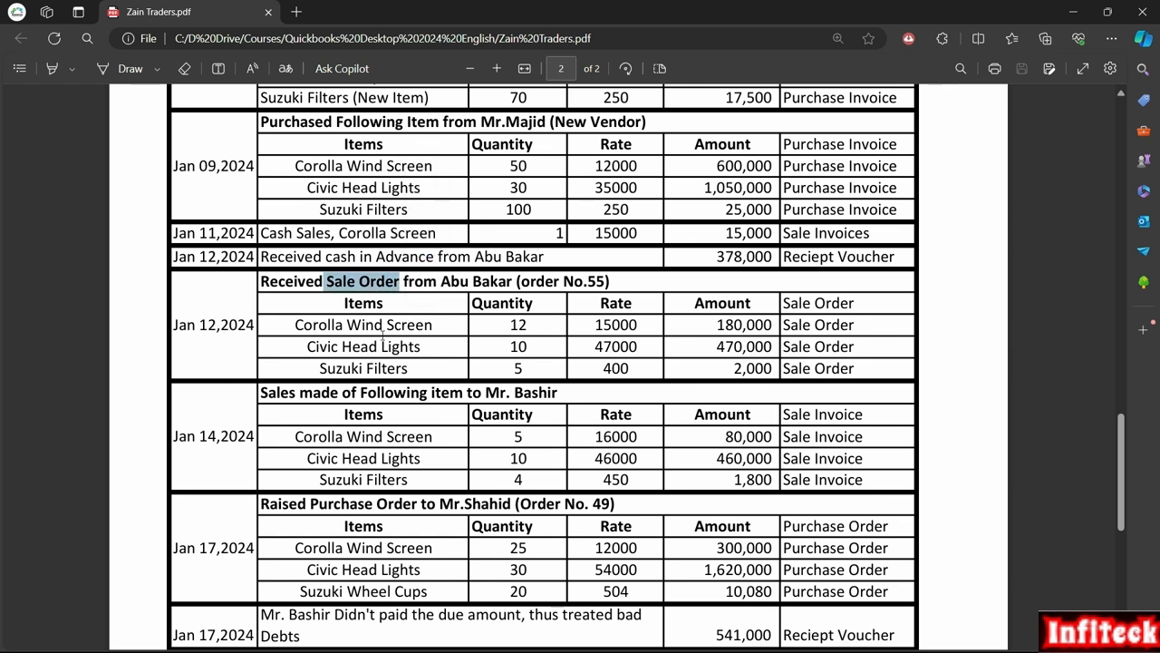
drag(365, 325, 422, 330)
click(506, 338)
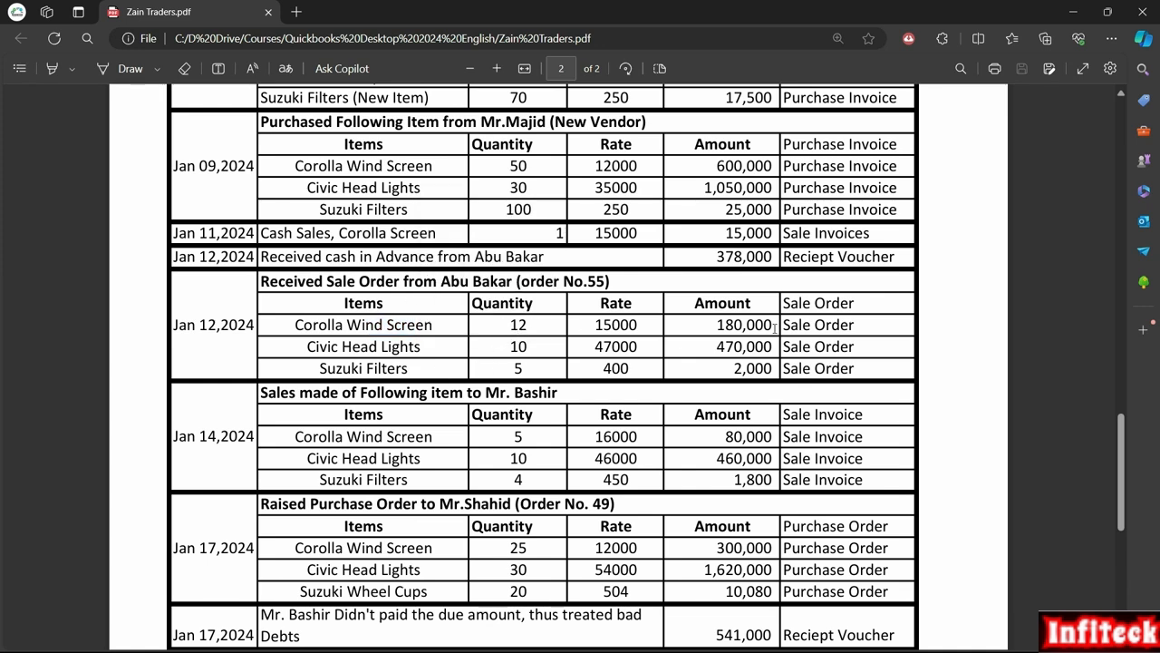
drag(708, 328, 773, 369)
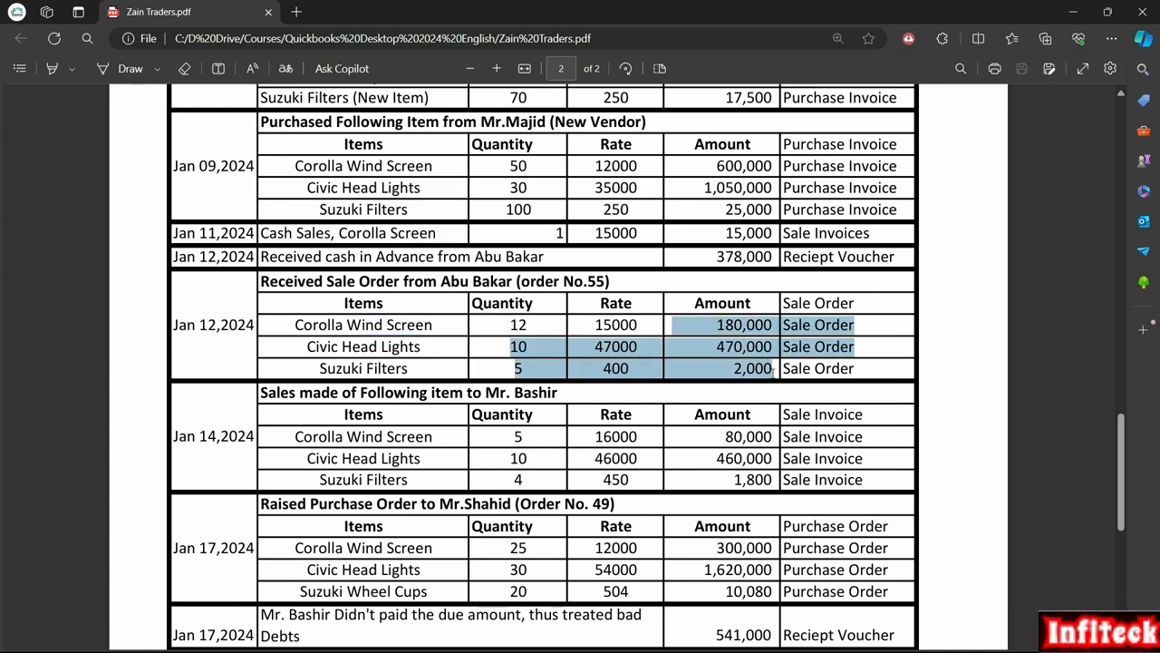
click(749, 325)
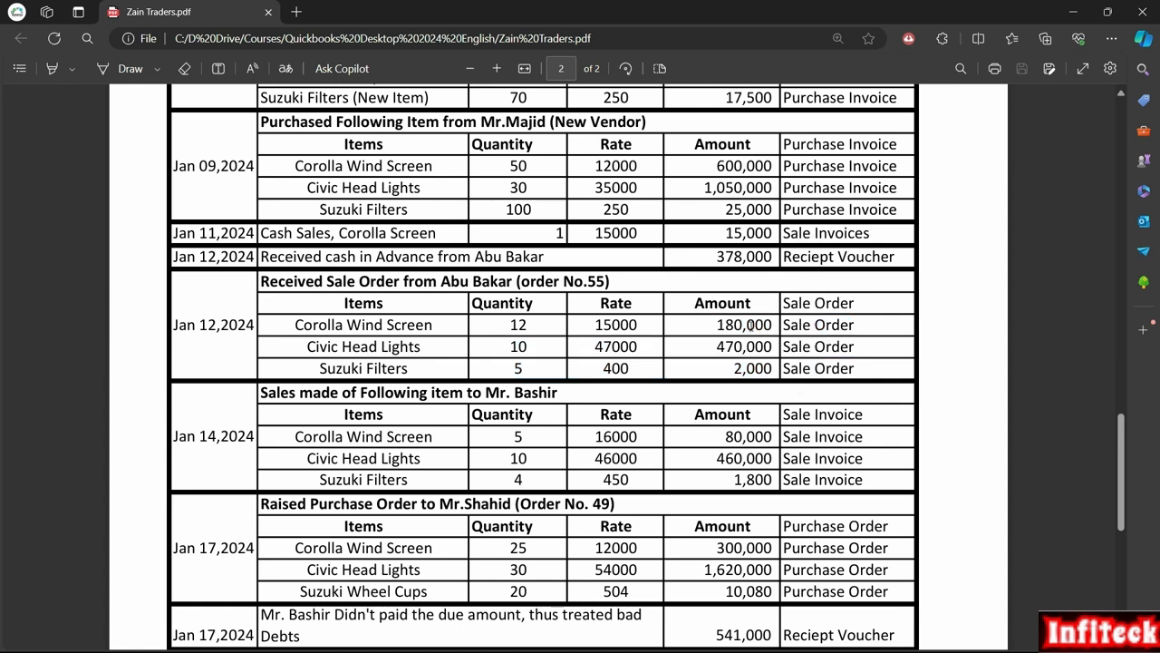
- Recheck the 378,000 advance entry and its description, then switch to QuickBooks
drag(711, 261, 771, 258)
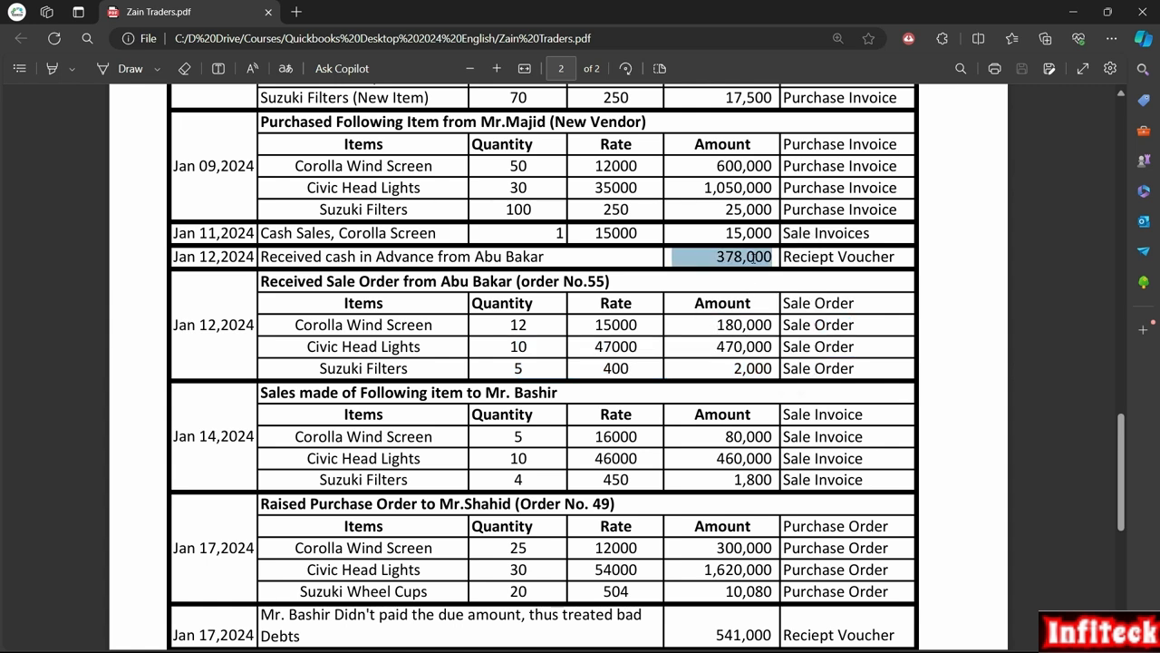
click(695, 288)
drag(543, 257, 263, 256)
click(632, 306)
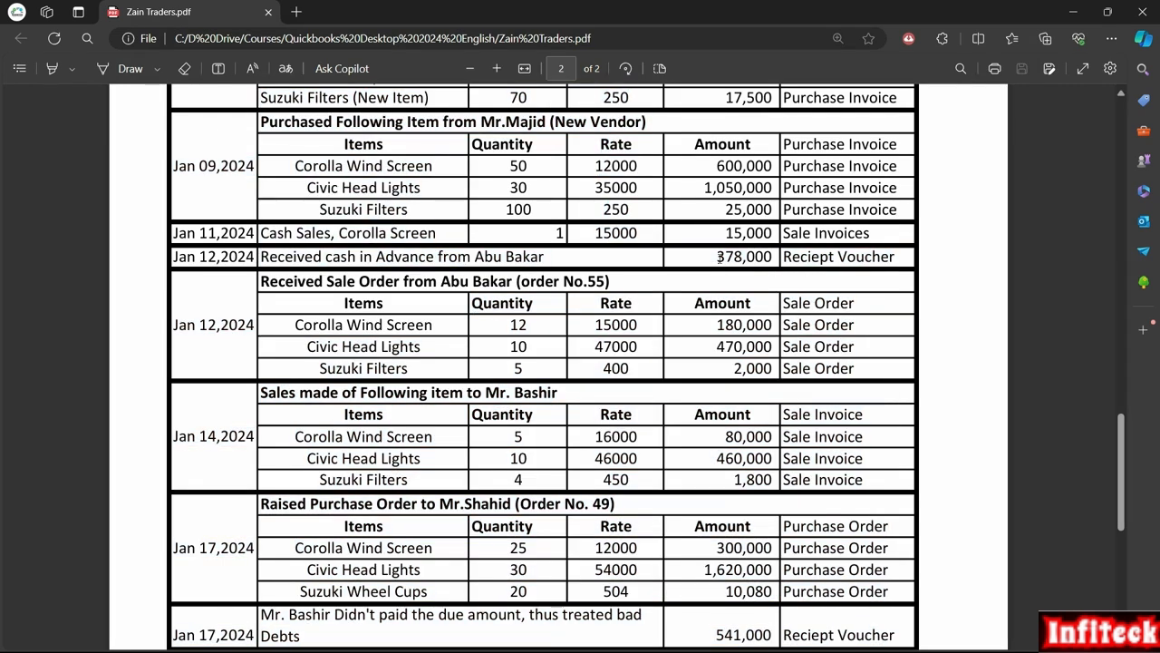
drag(714, 257, 764, 257)
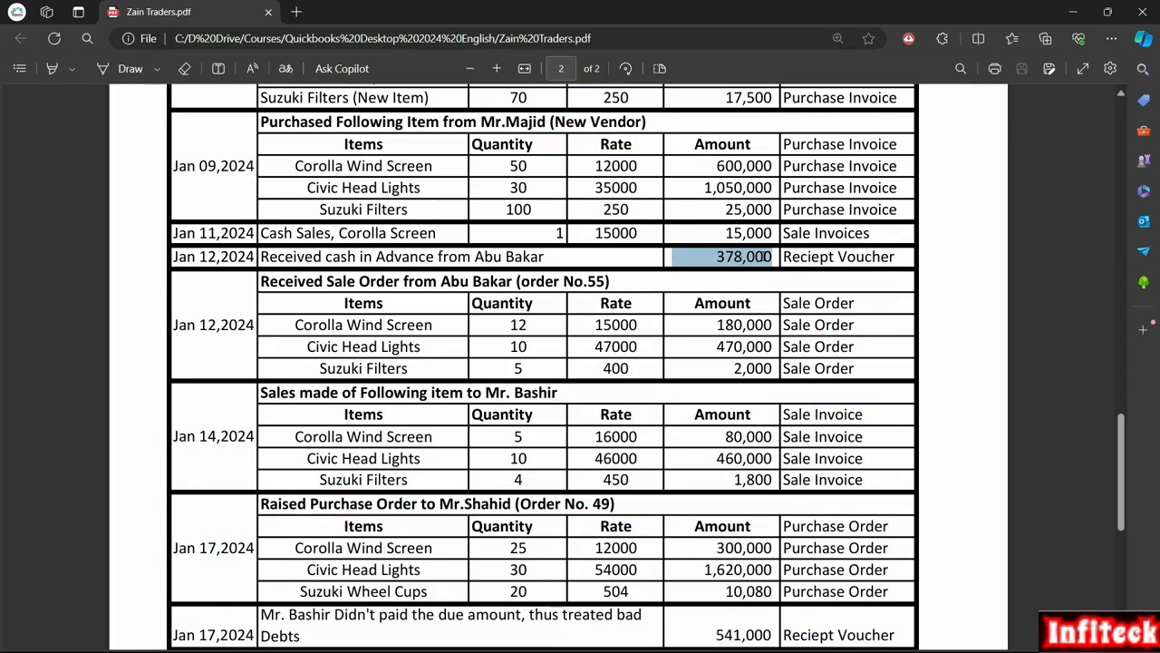
click(717, 290)
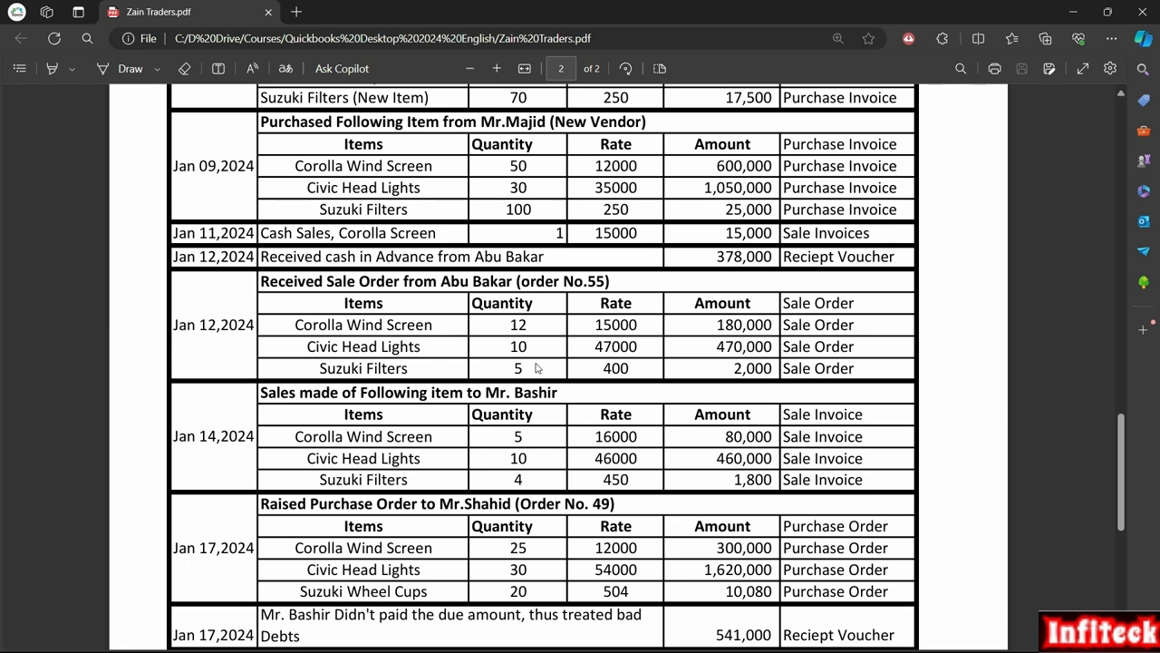
key(alt+Tab)
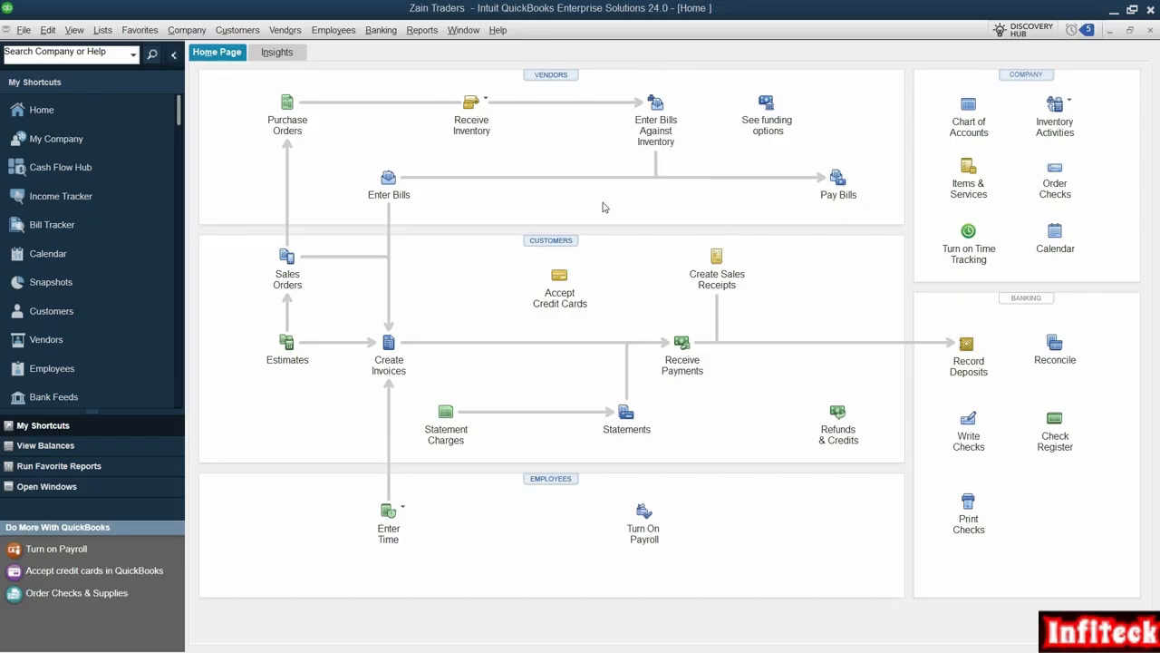
- From the Chart of Accounts, start a new account of type Other Current Liability
click(966, 109)
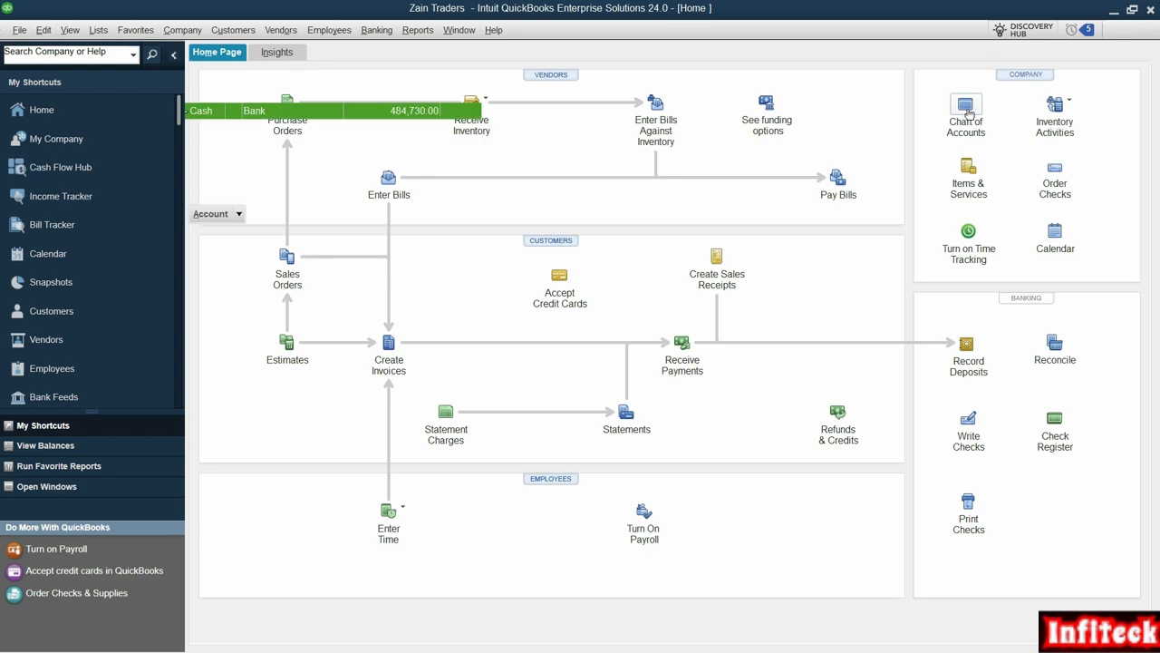
click(214, 642)
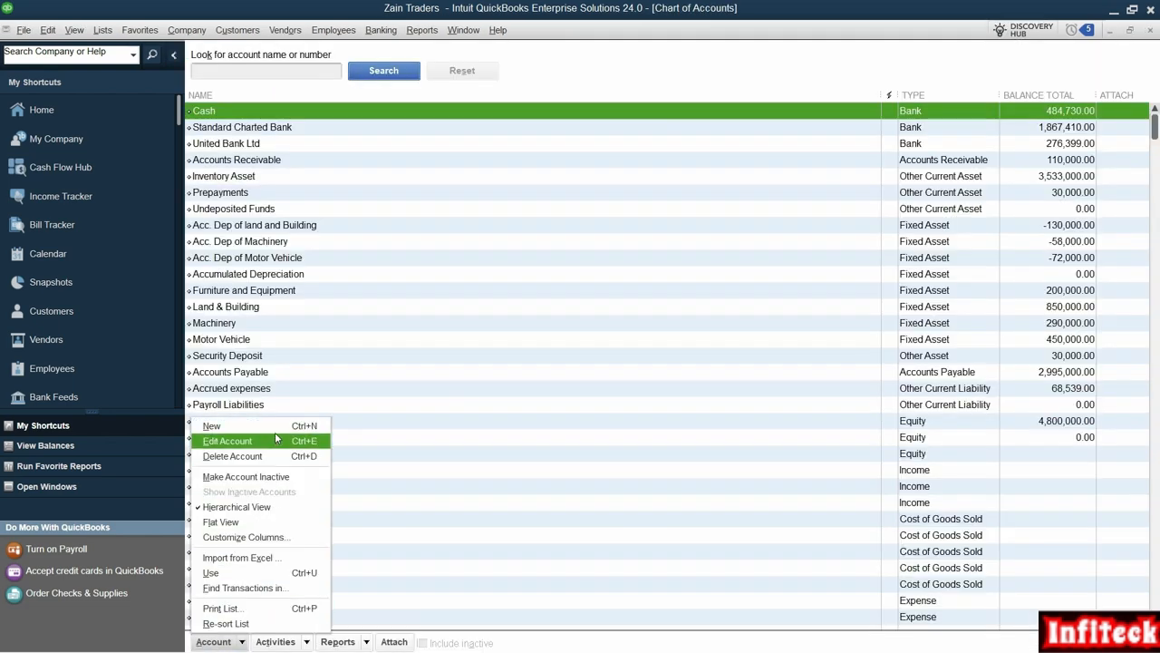
click(270, 426)
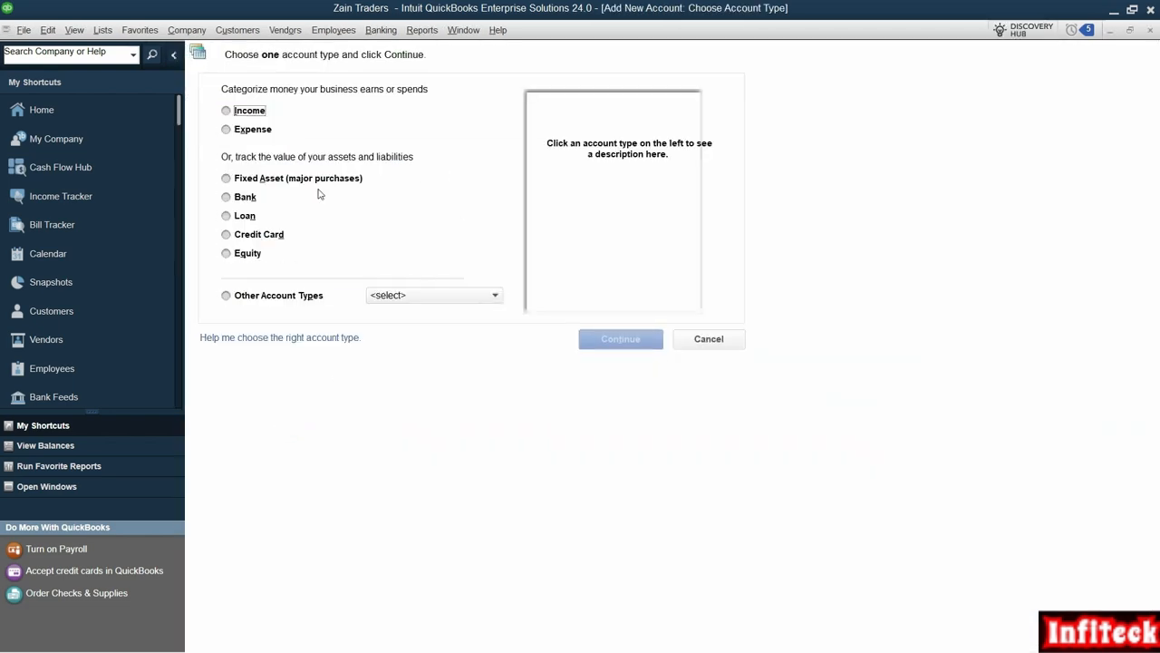
click(481, 296)
click(481, 295)
click(481, 296)
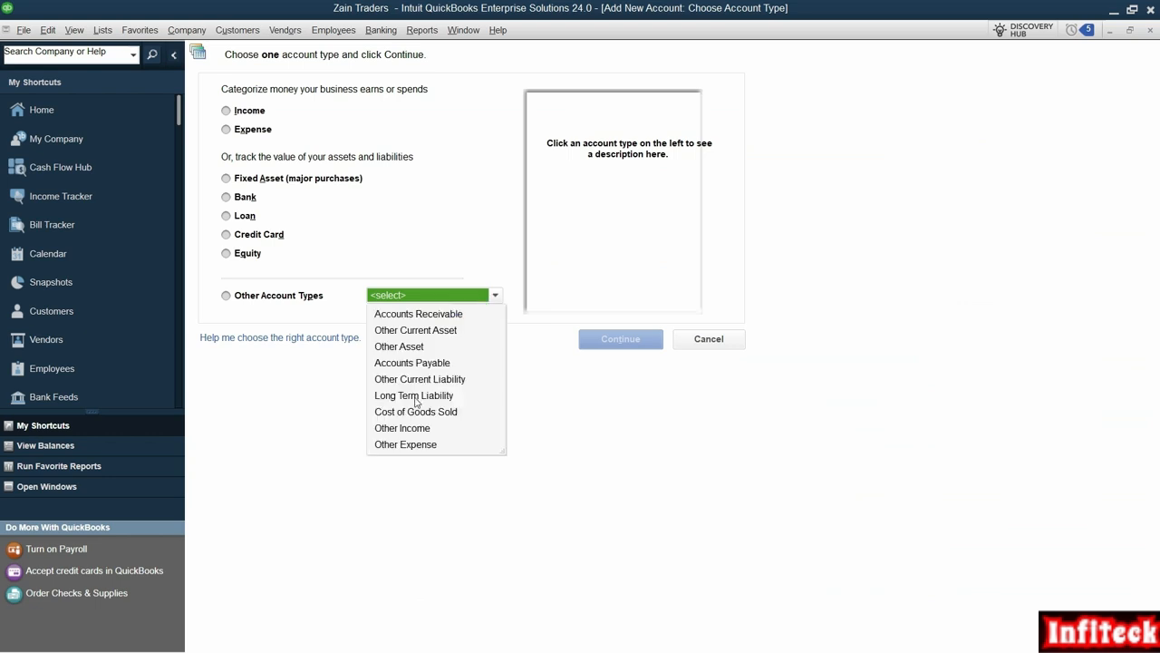
click(420, 378)
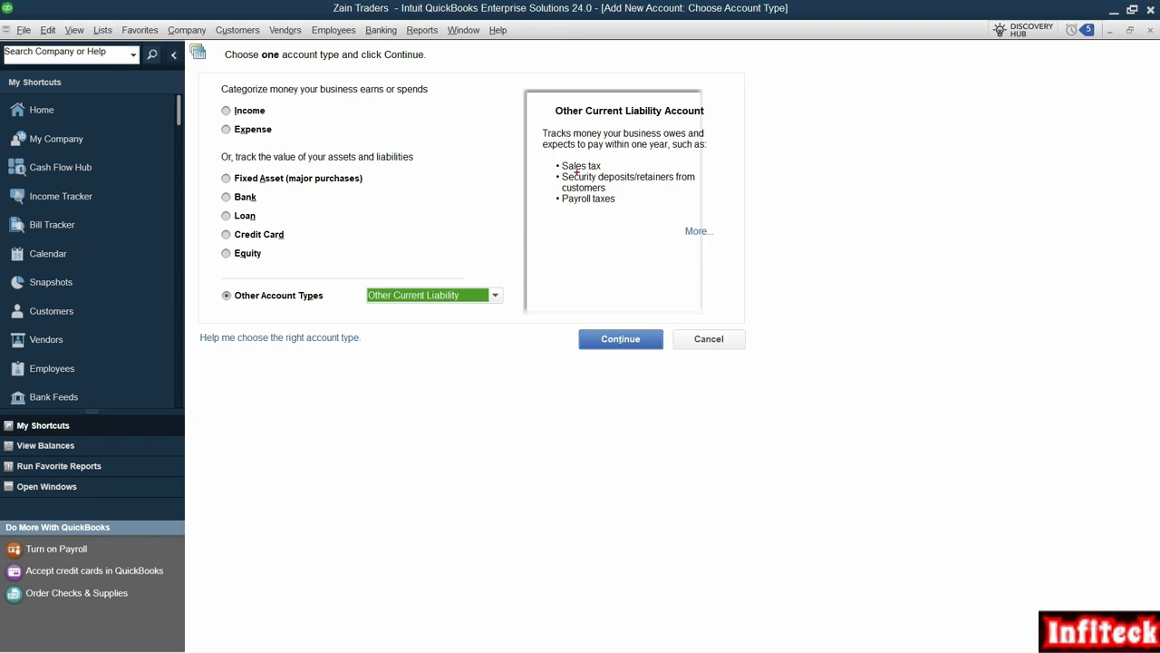
drag(549, 171, 722, 196)
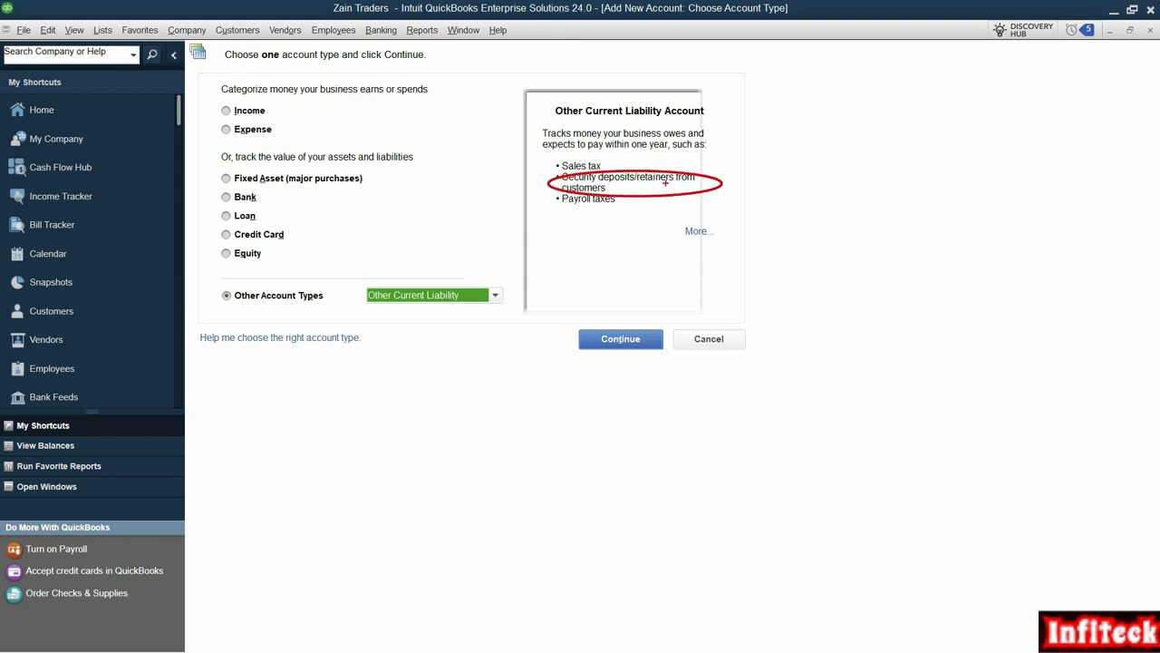
key(Escape)
click(621, 339)
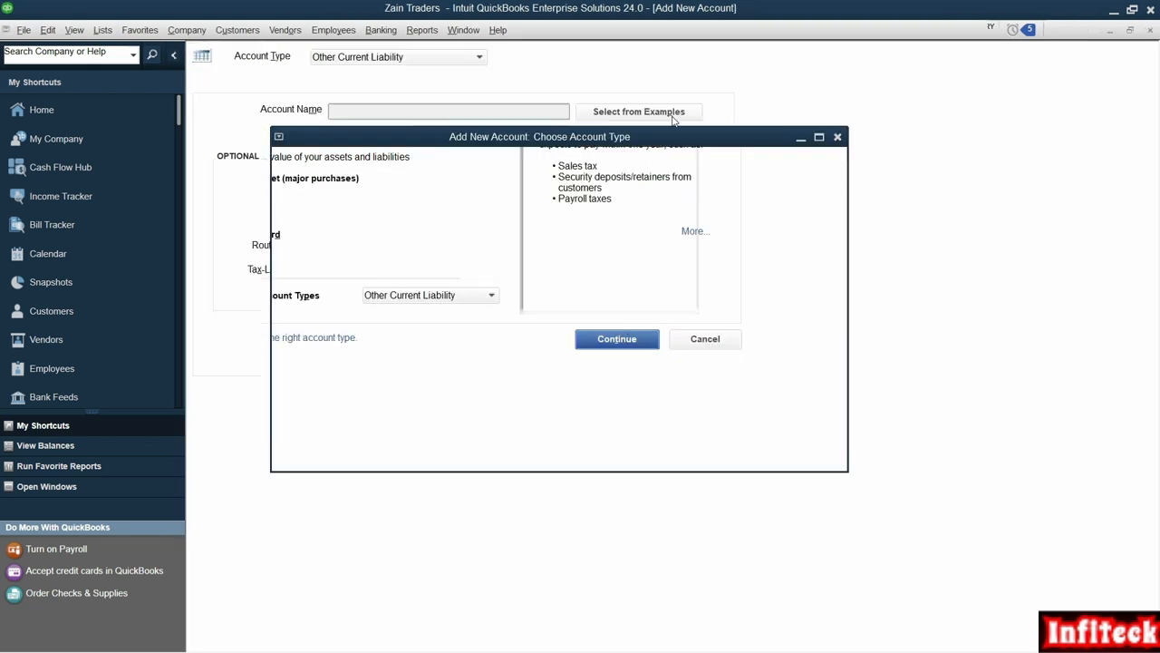
- Name the new liability account 'Customer Advances' and save it
text(Customer Advan)
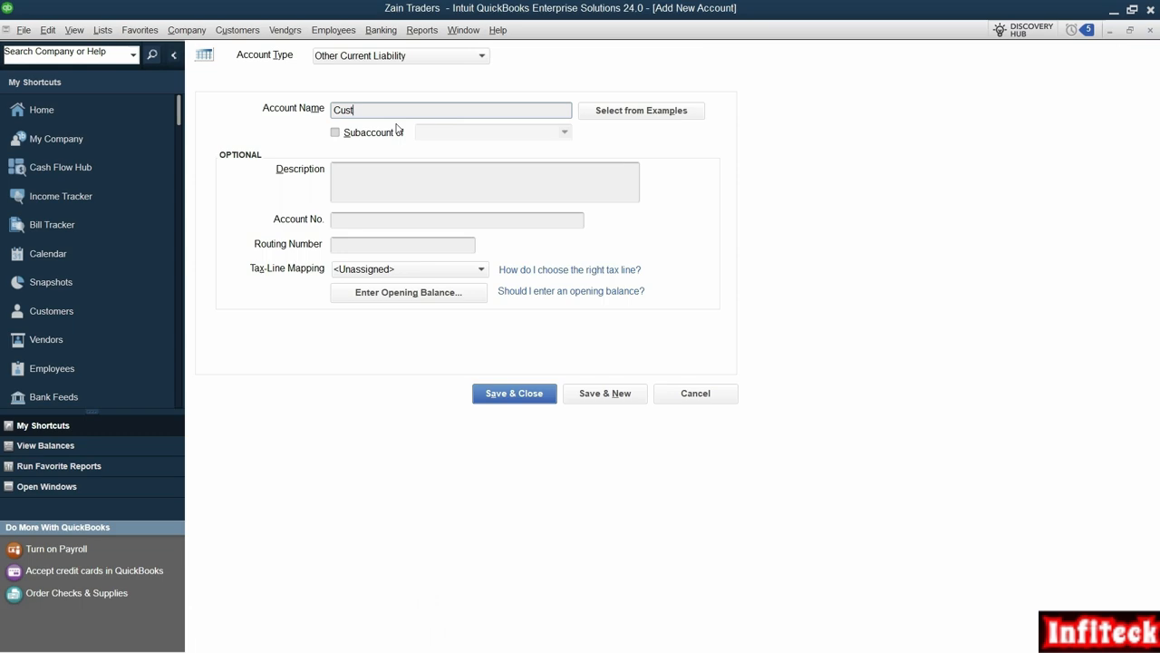
text(ces)
click(517, 400)
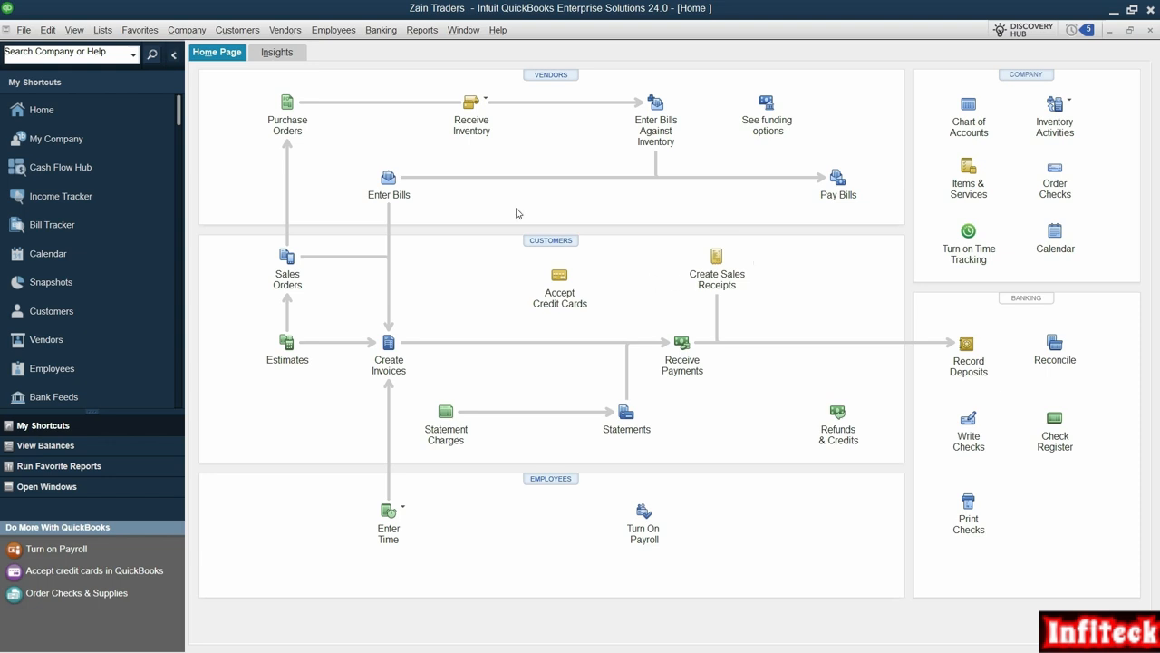
- Start a sales receipt for the advance customer, paid in cash, dated 12-01-2024
click(717, 257)
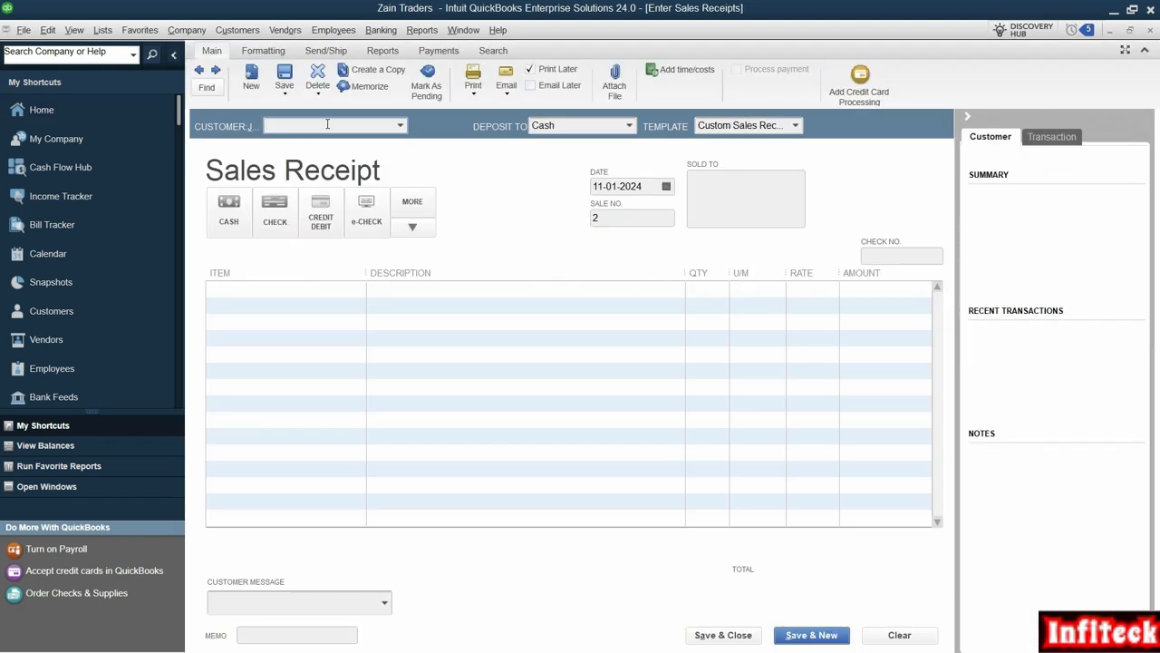
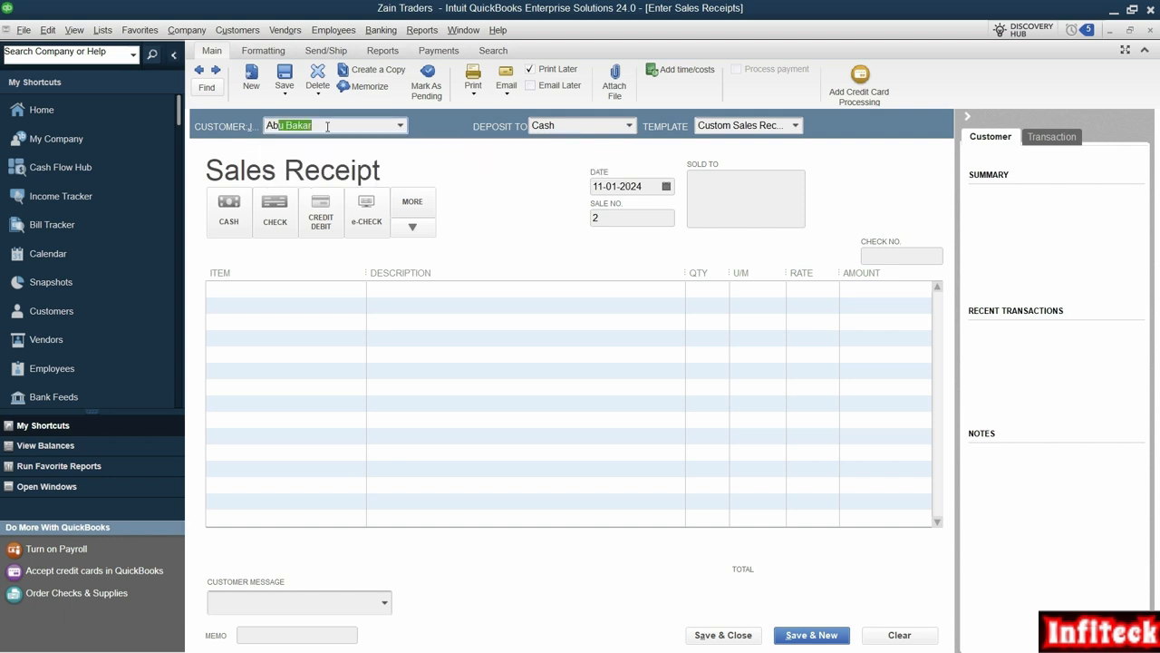
key(Tab)
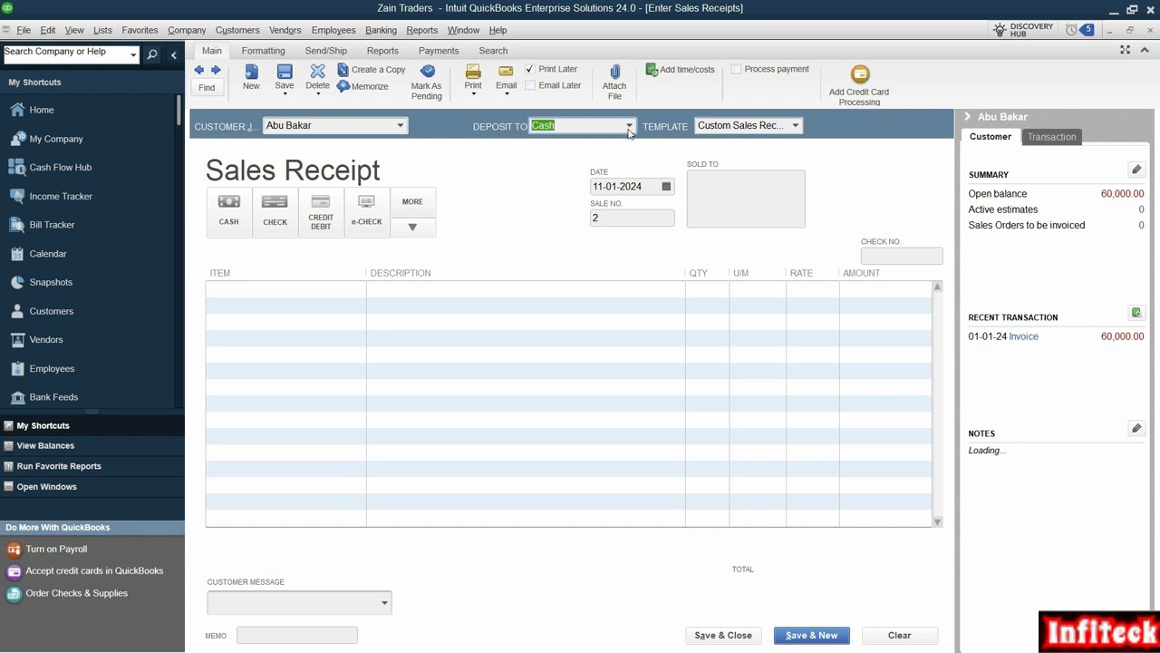
click(243, 230)
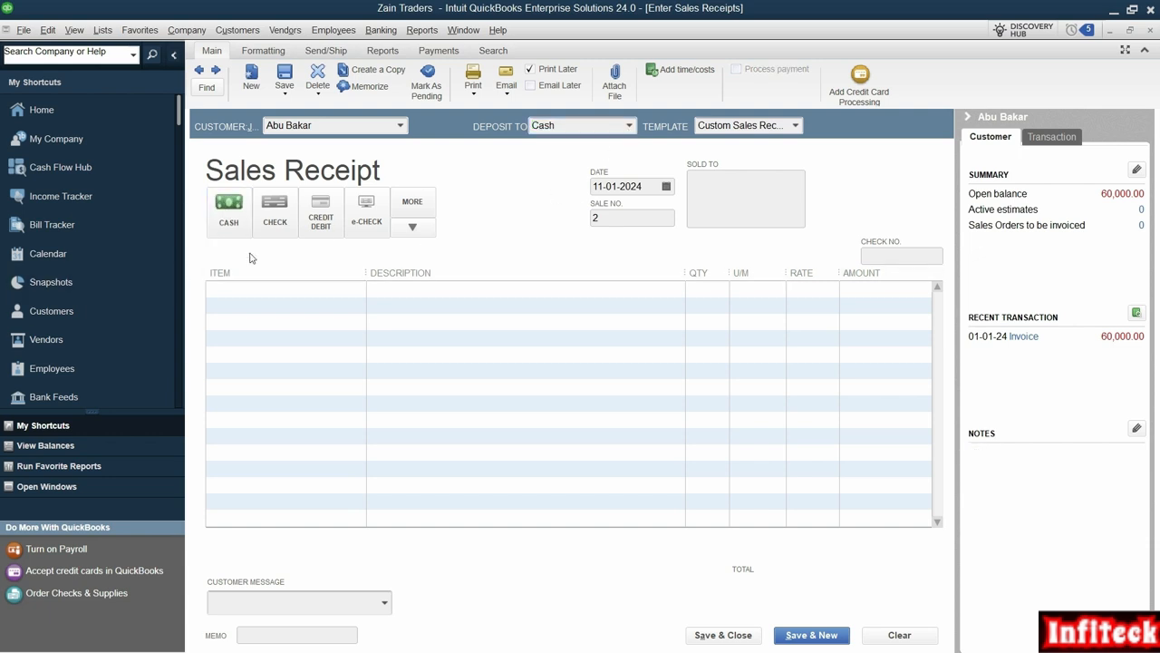
key(alt+Tab)
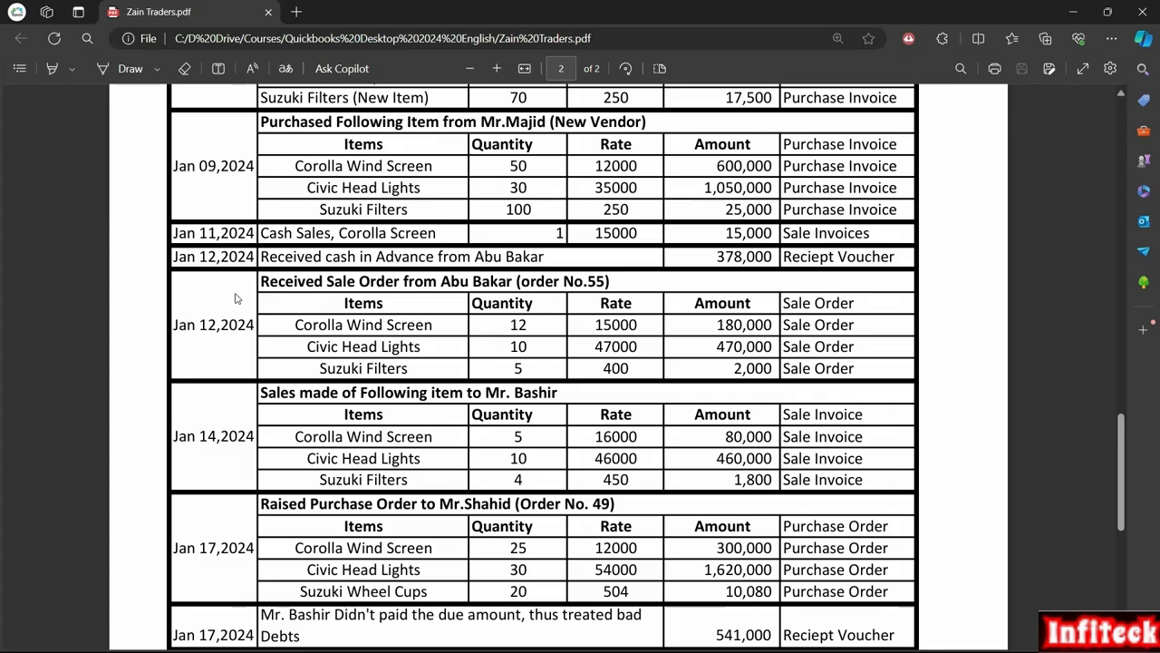
key(alt+Tab)
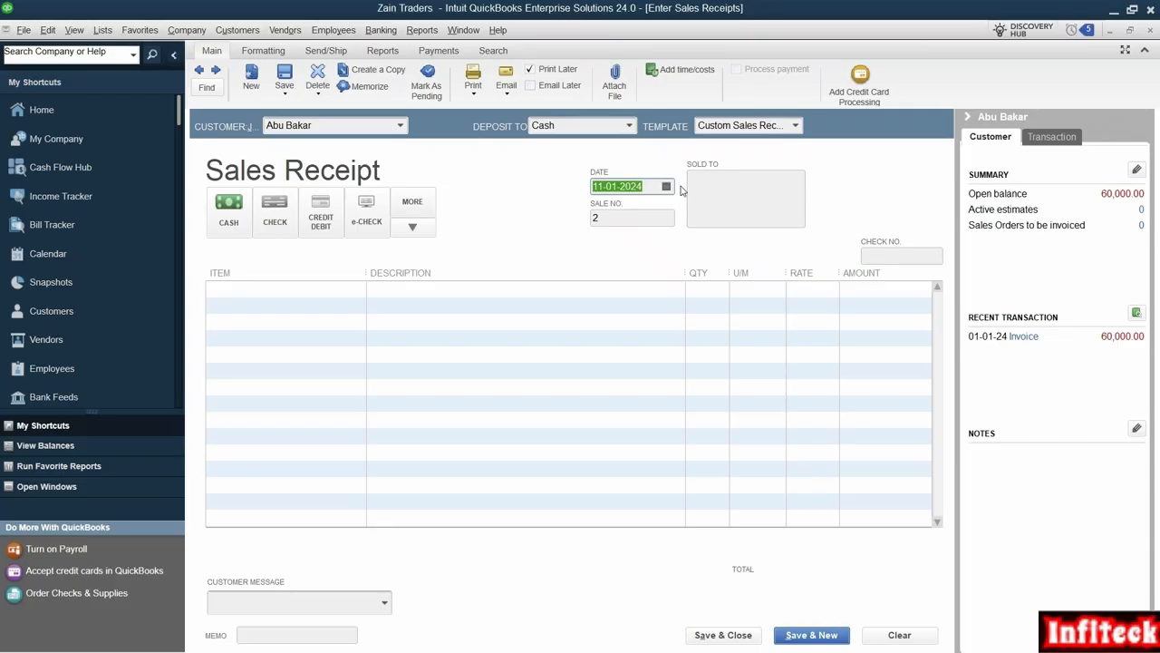
text(1201)
key(Tab)
click(362, 294)
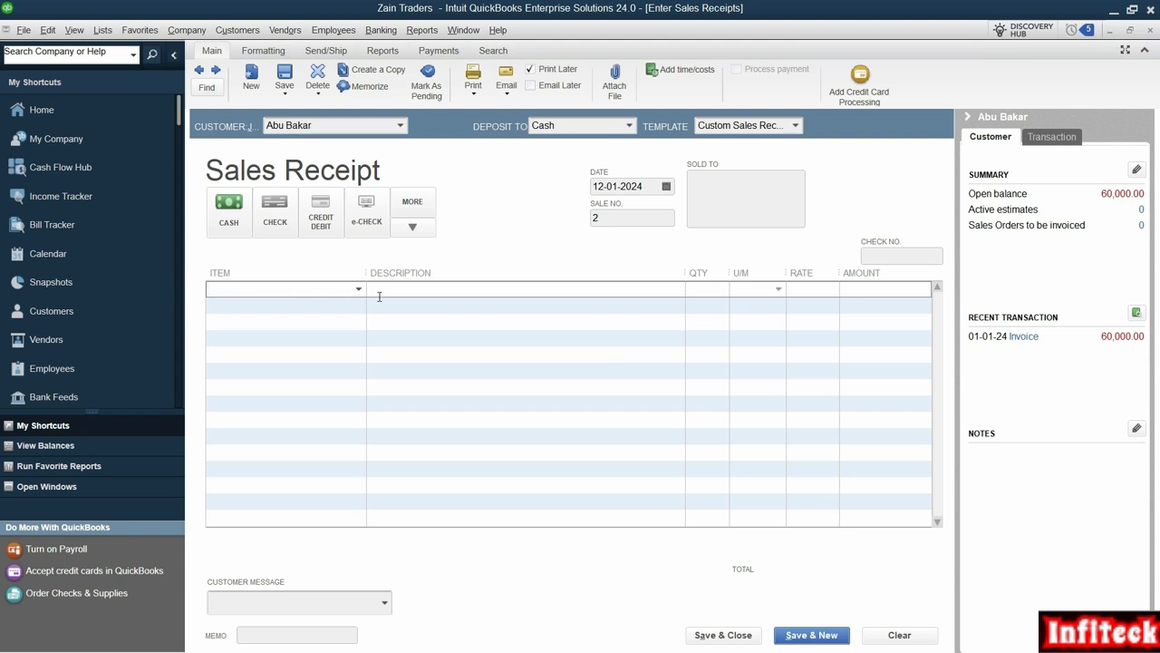
- Add a new Customer Advances service item posting to the Customer Advances account on the receipt line
click(359, 290)
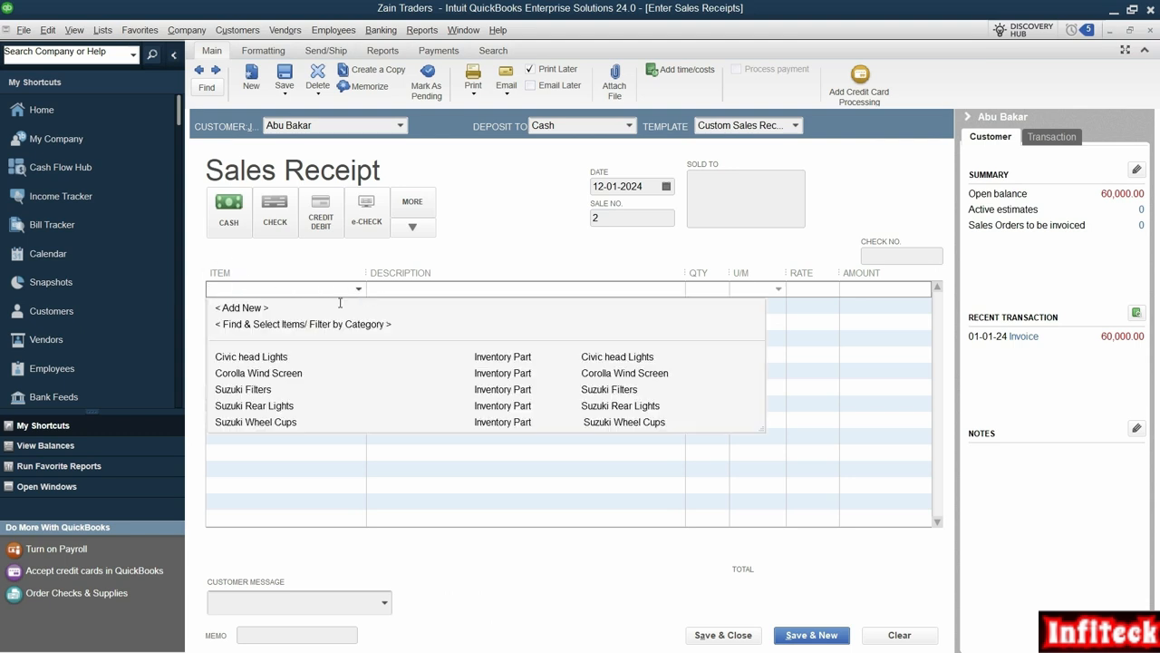
click(240, 309)
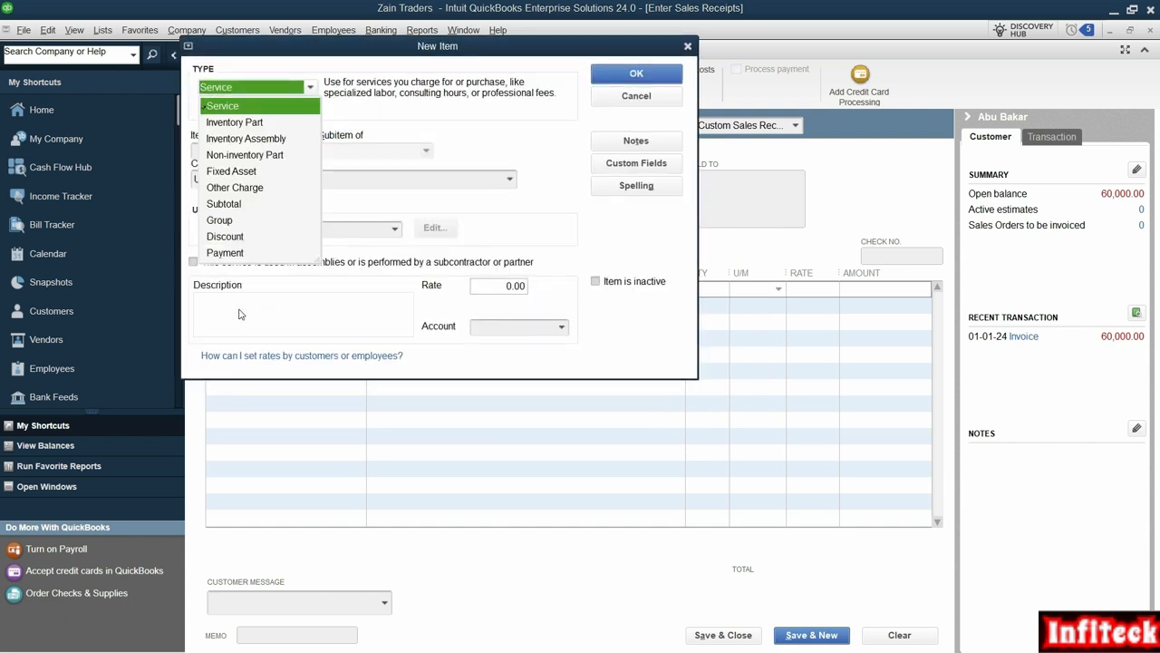
click(231, 107)
click(278, 153)
text(Cus)
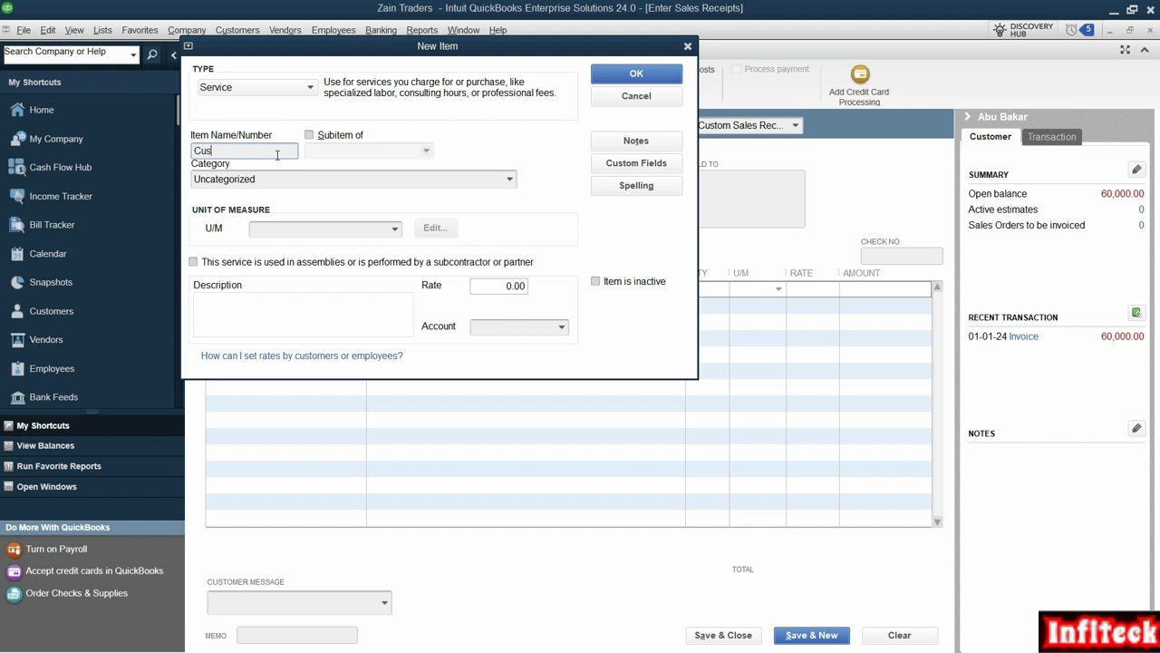
text(tomer S)
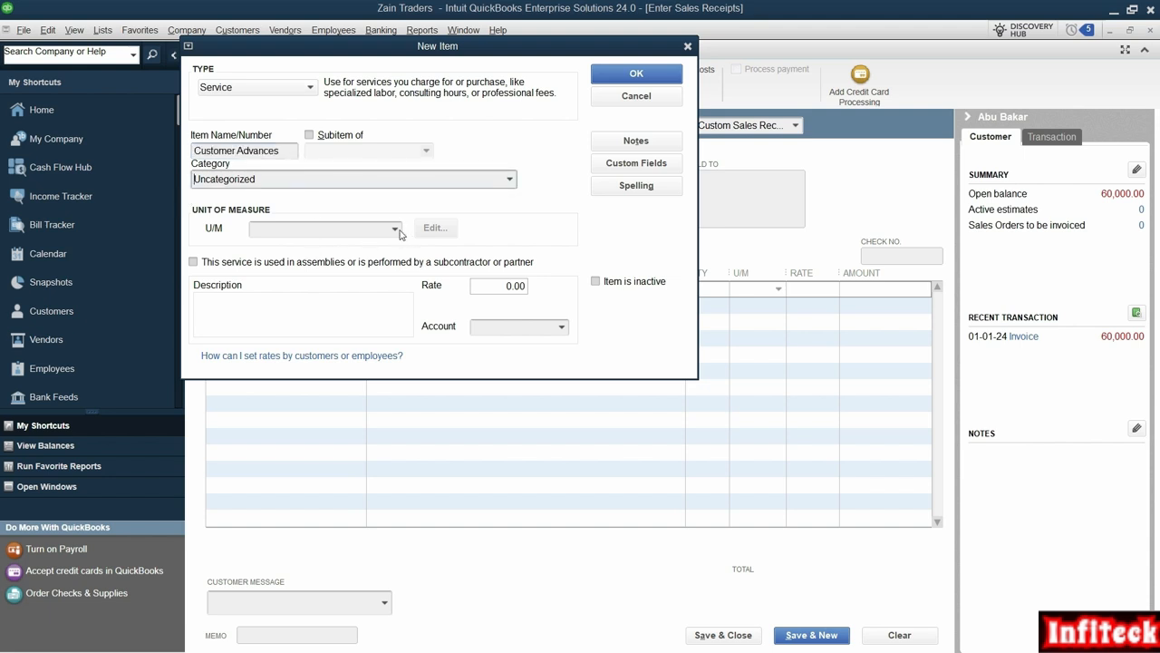
click(514, 327)
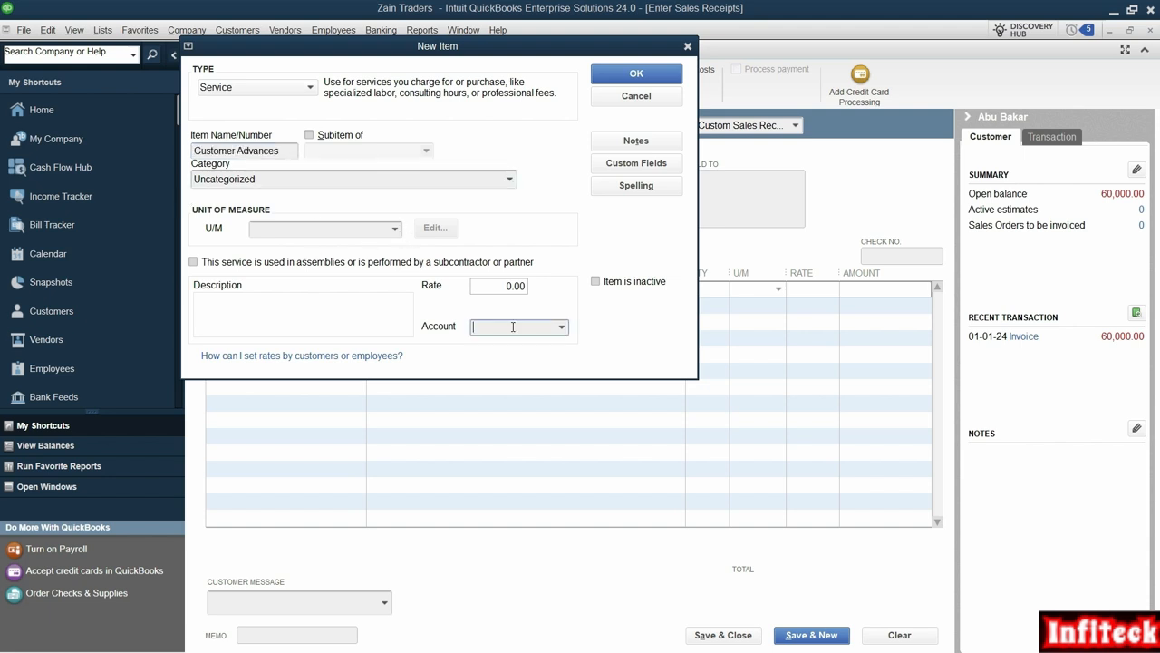
text(Customer Advances)
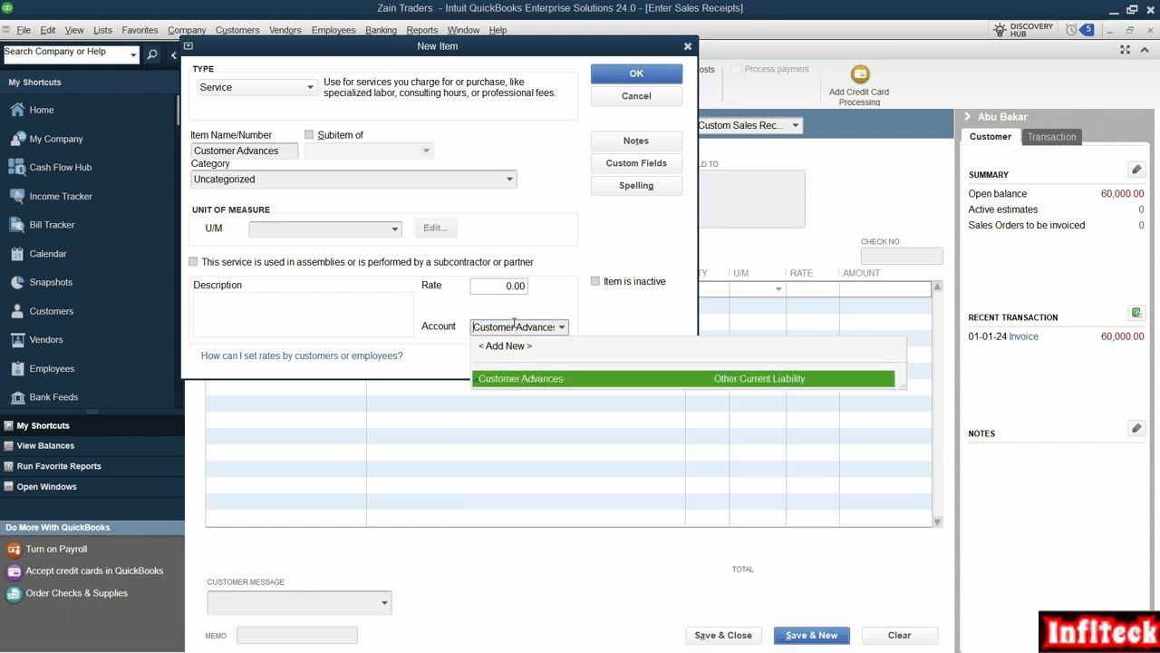
key(Tab)
click(267, 315)
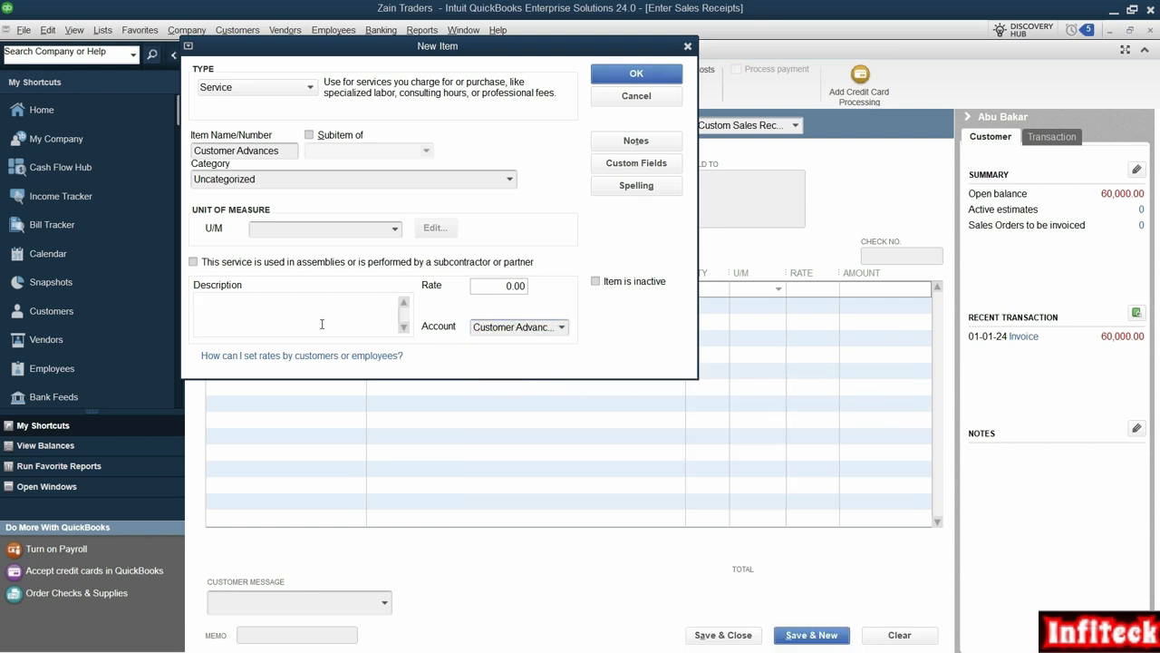
click(290, 152)
click(252, 313)
key(Return)
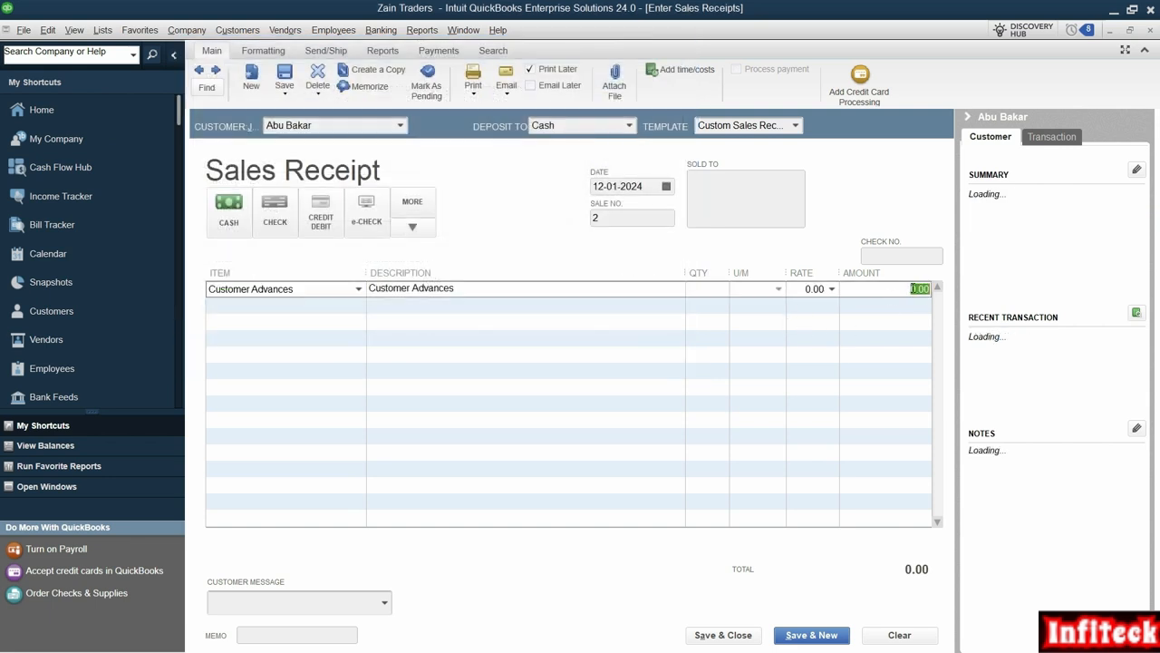
- Enter 378,000 as the line amount and save the sales receipt
text(378000)
key(Tab)
click(826, 637)
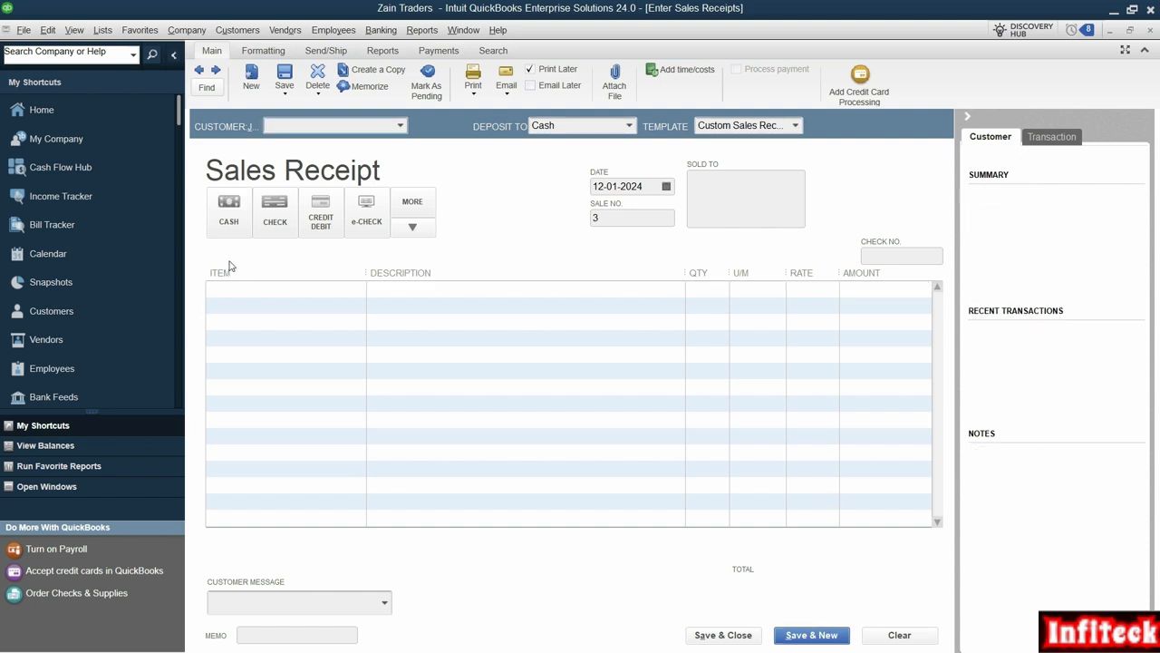
- Reopen receipt No. 2 and review its Transaction Journal: Cash debited, Customer Advances credited
click(198, 70)
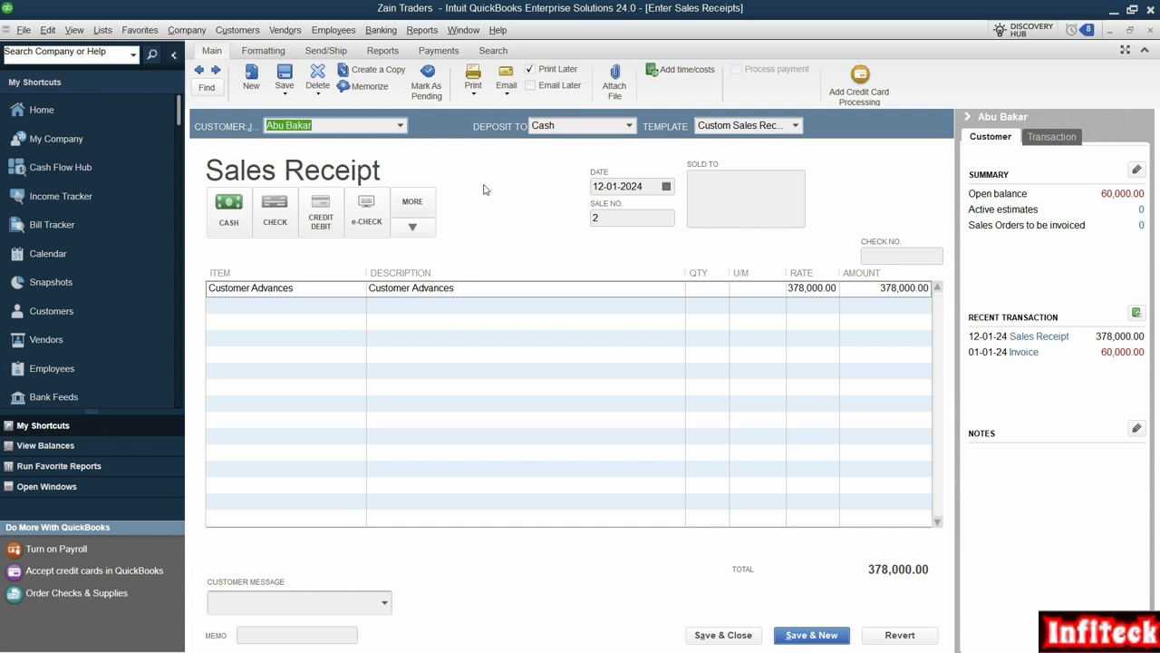
click(383, 51)
click(369, 90)
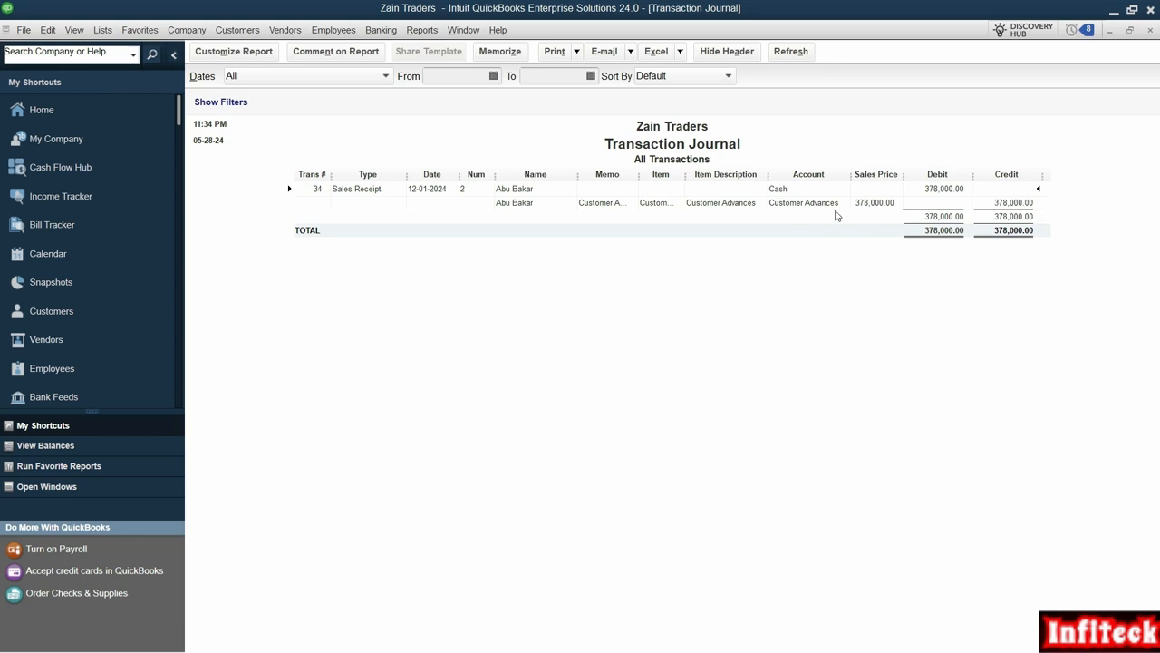
click(1150, 30)
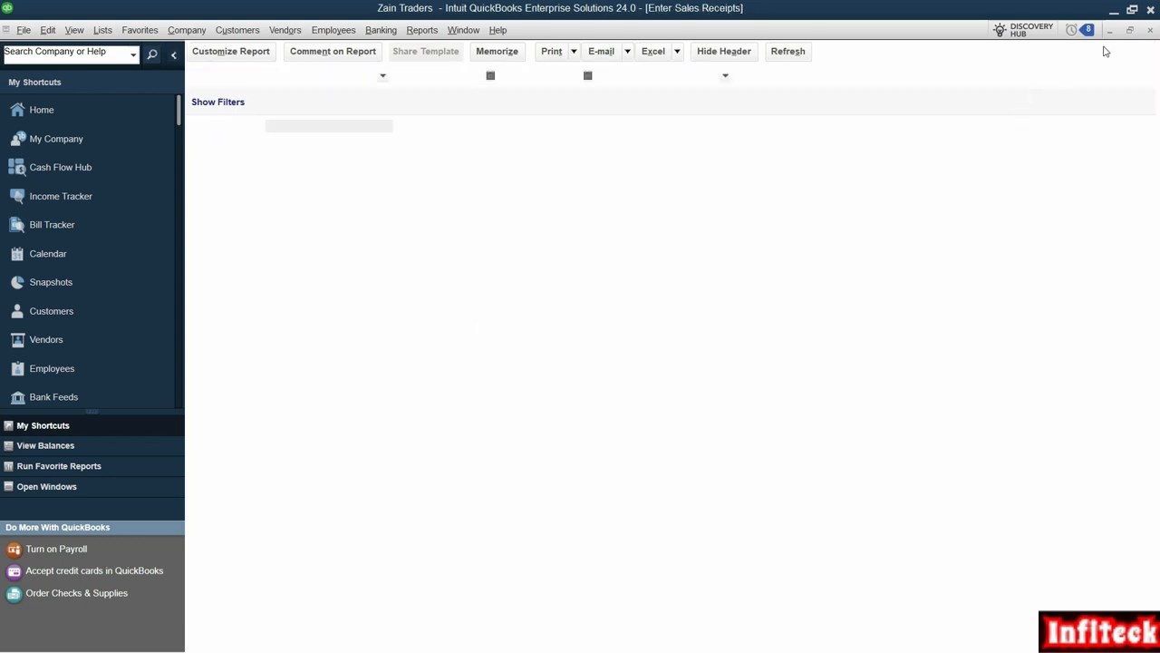
- Open Receive Payments and add Abc as a new customer
click(1149, 29)
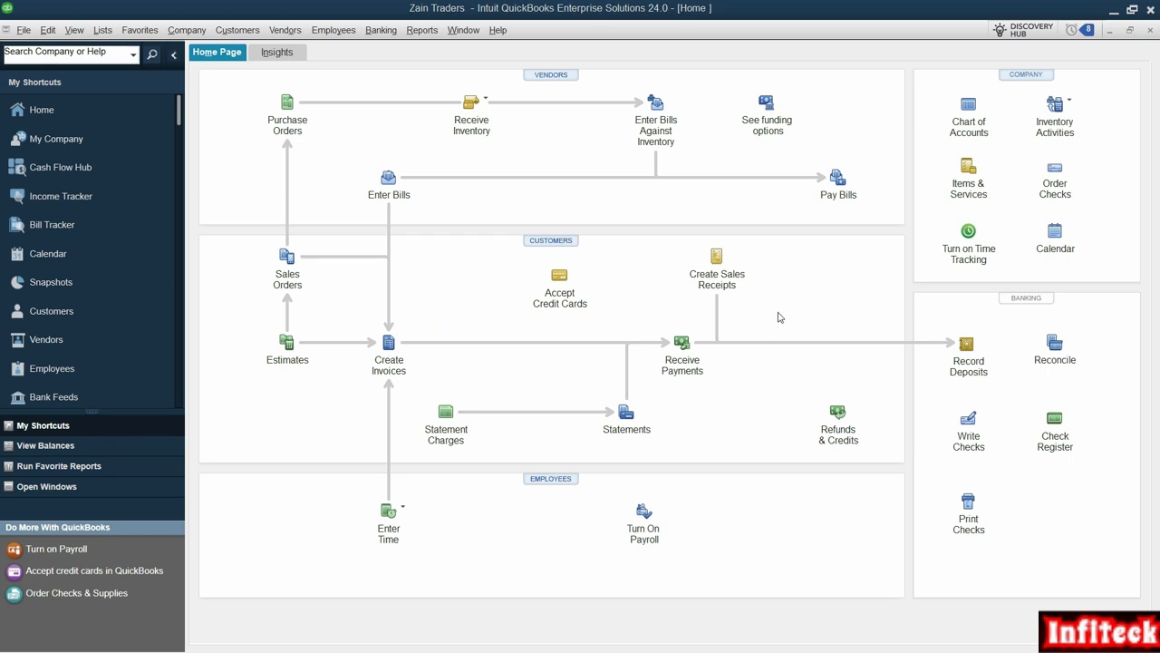
click(680, 347)
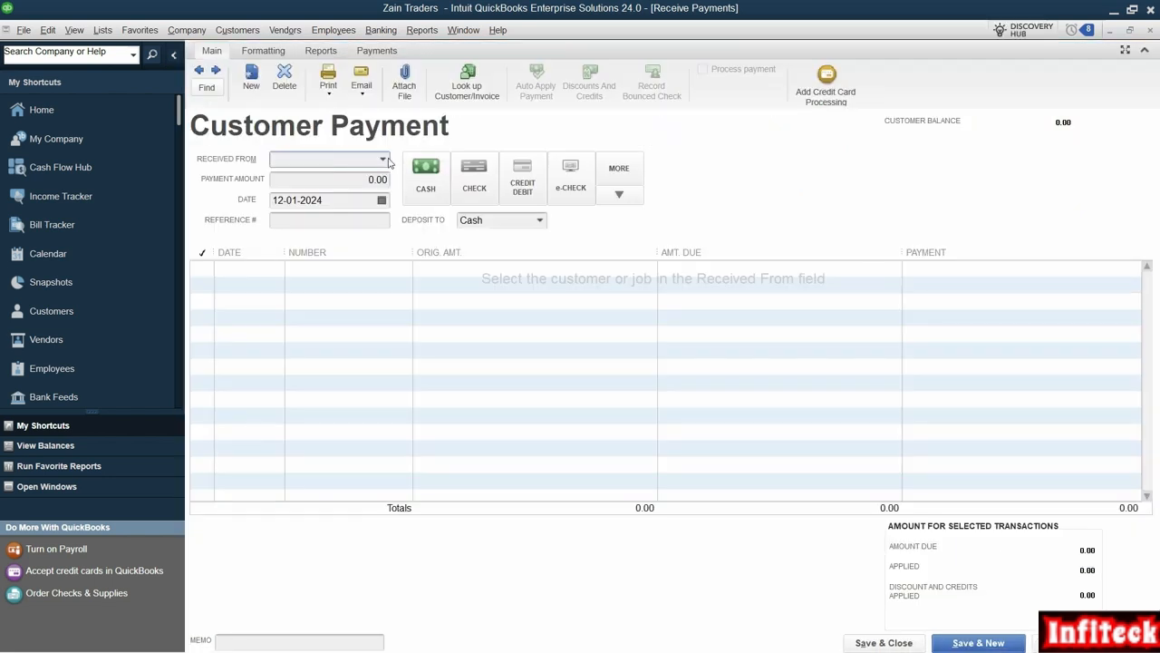
click(386, 161)
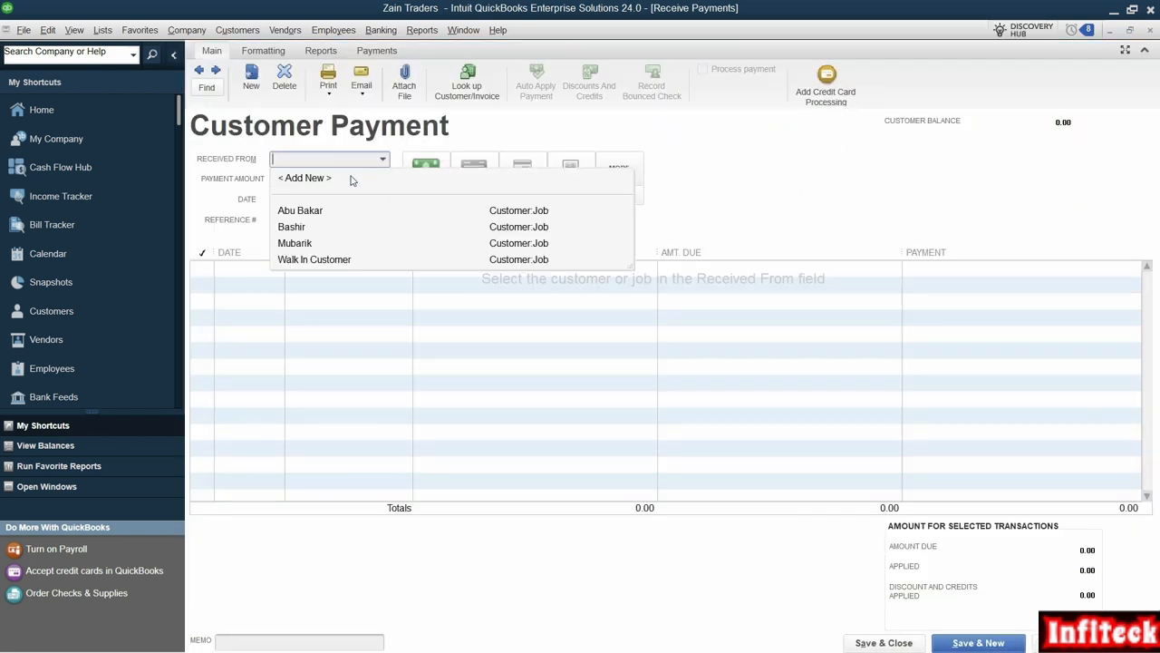
click(335, 180)
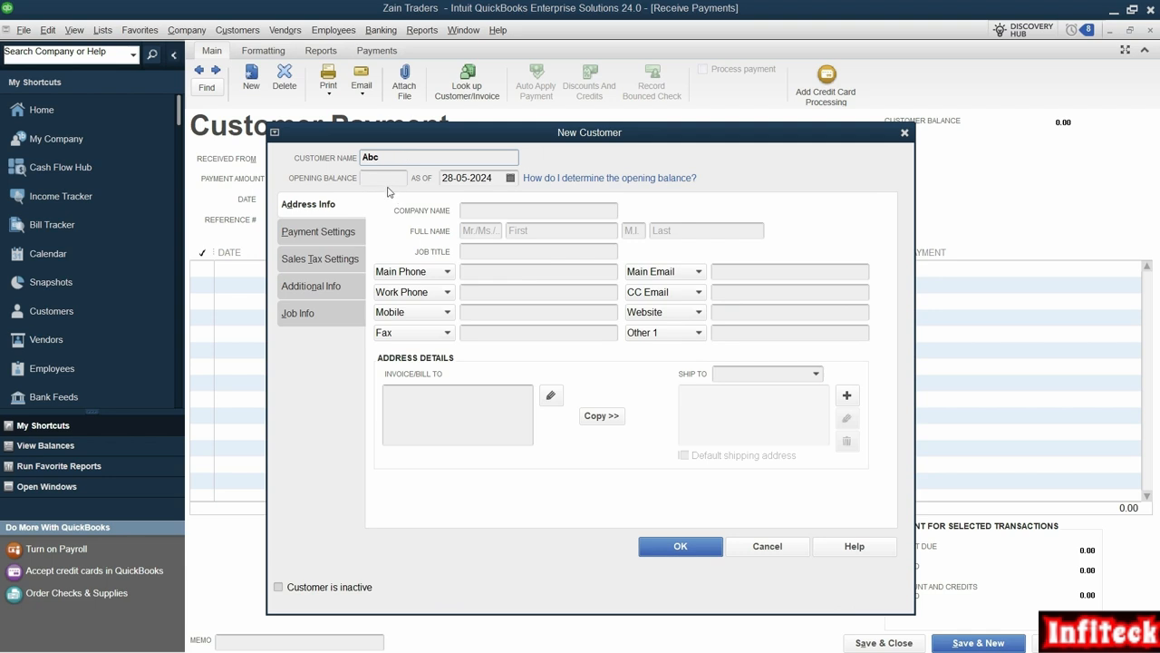
key(Return)
click(345, 179)
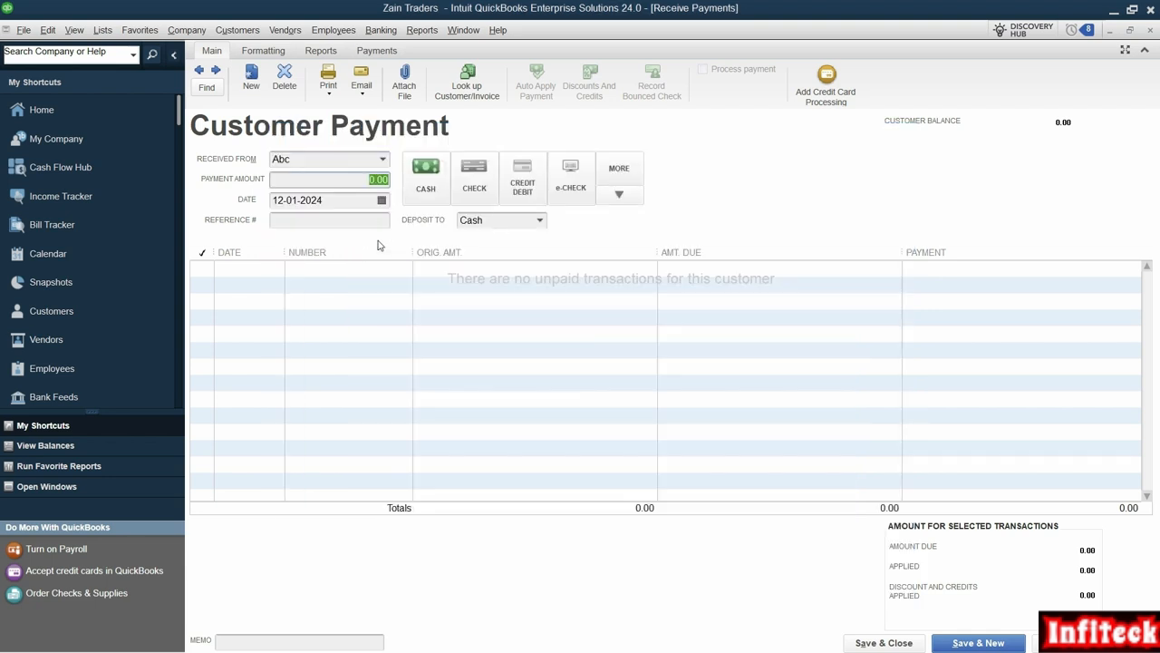
text(85,0)
text(000)
key(Tab)
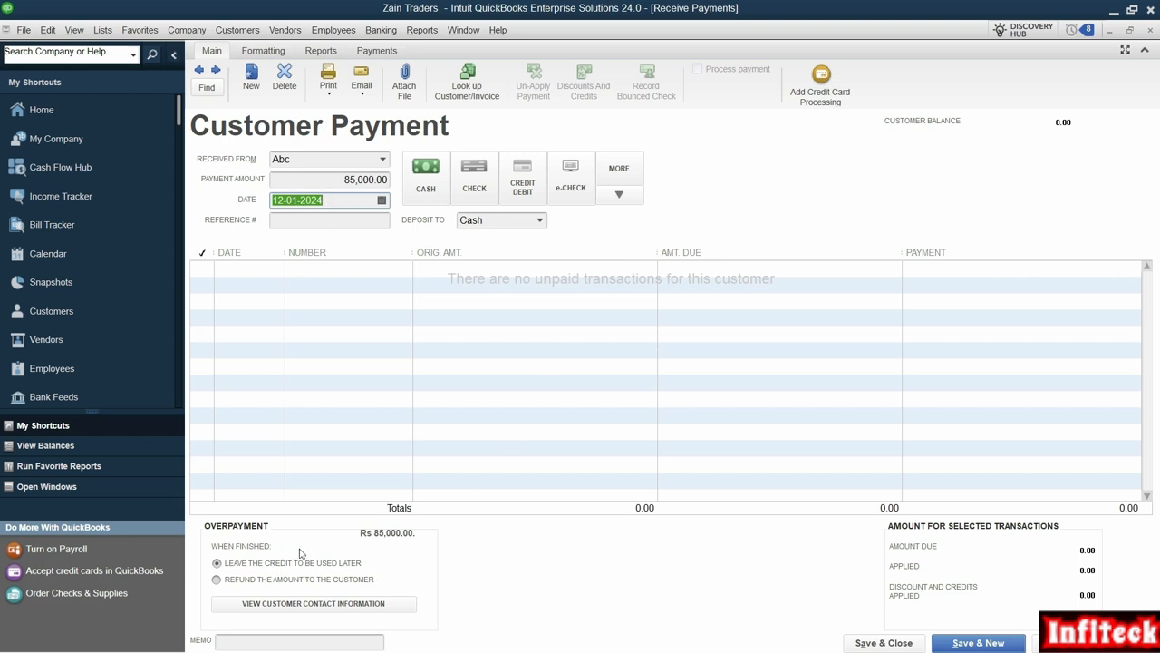
click(970, 640)
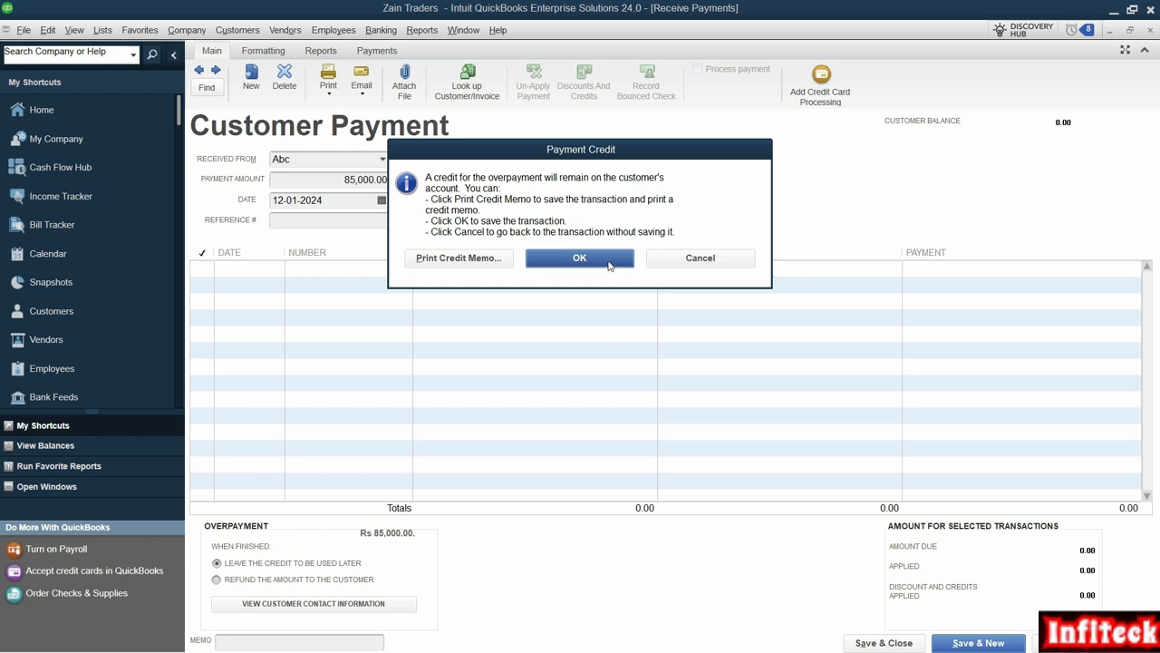
click(609, 264)
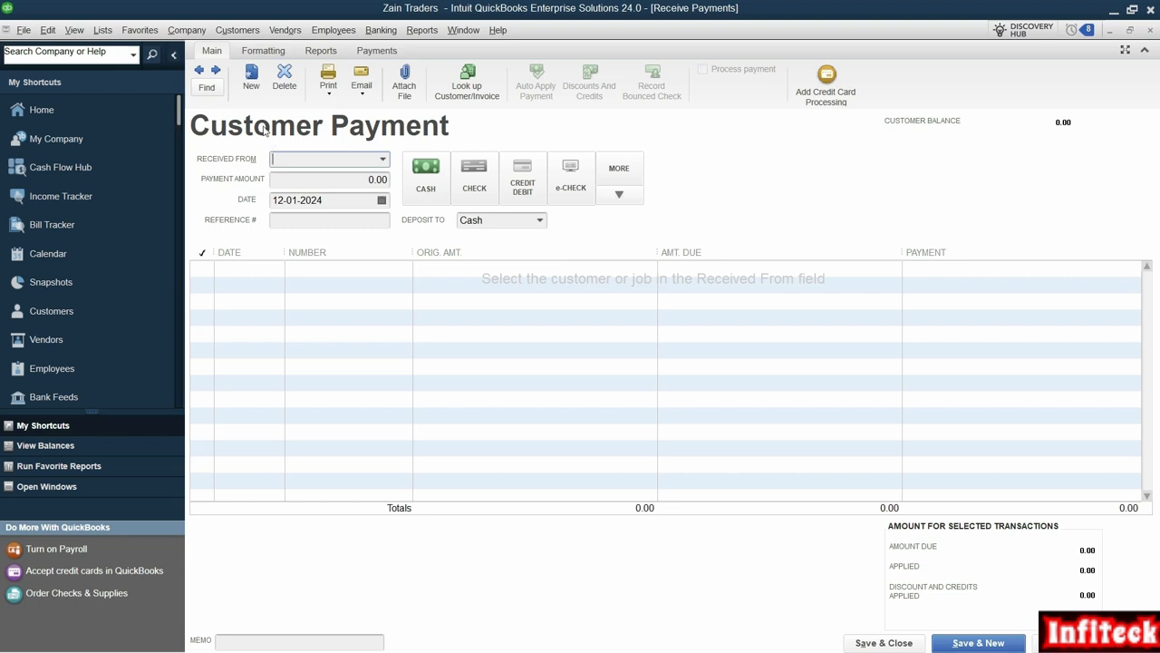
- Reopen Abc's 85,000 payment and check its journal: Cash debit, Accounts Receivable credit
click(200, 72)
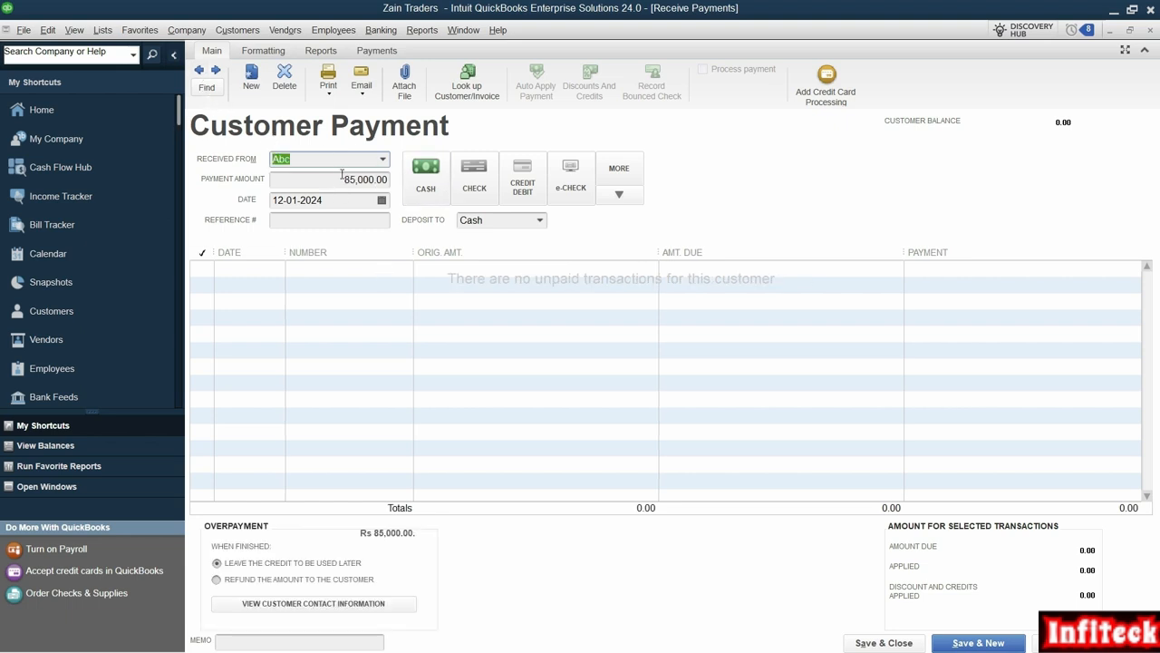
click(325, 53)
click(307, 103)
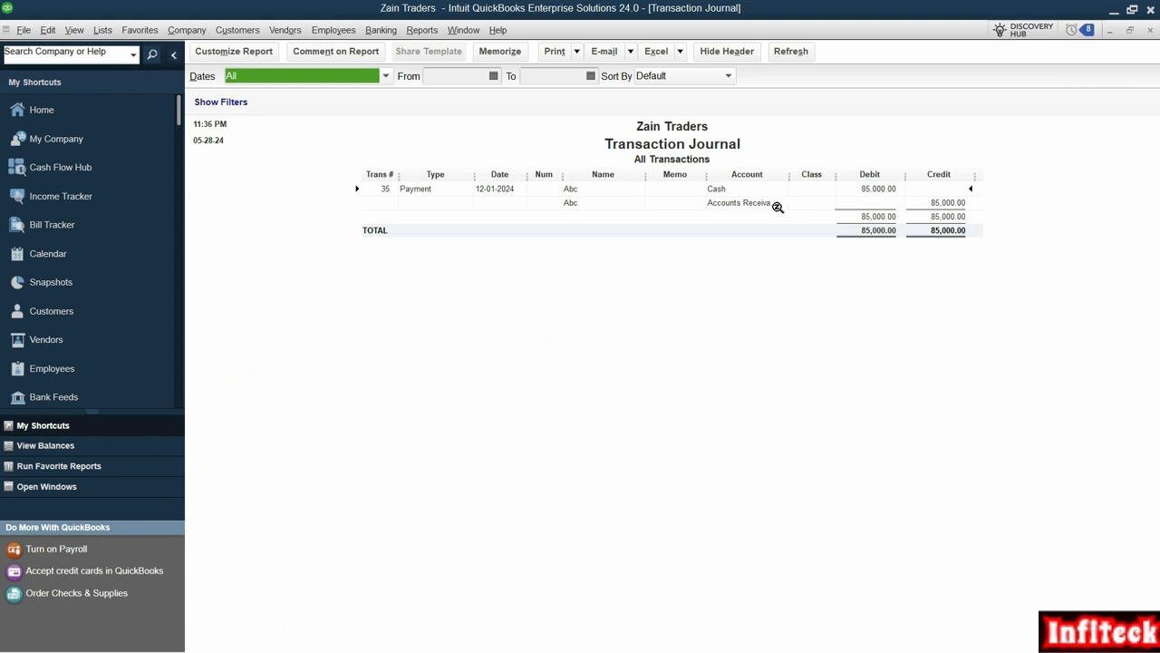
drag(788, 175, 810, 175)
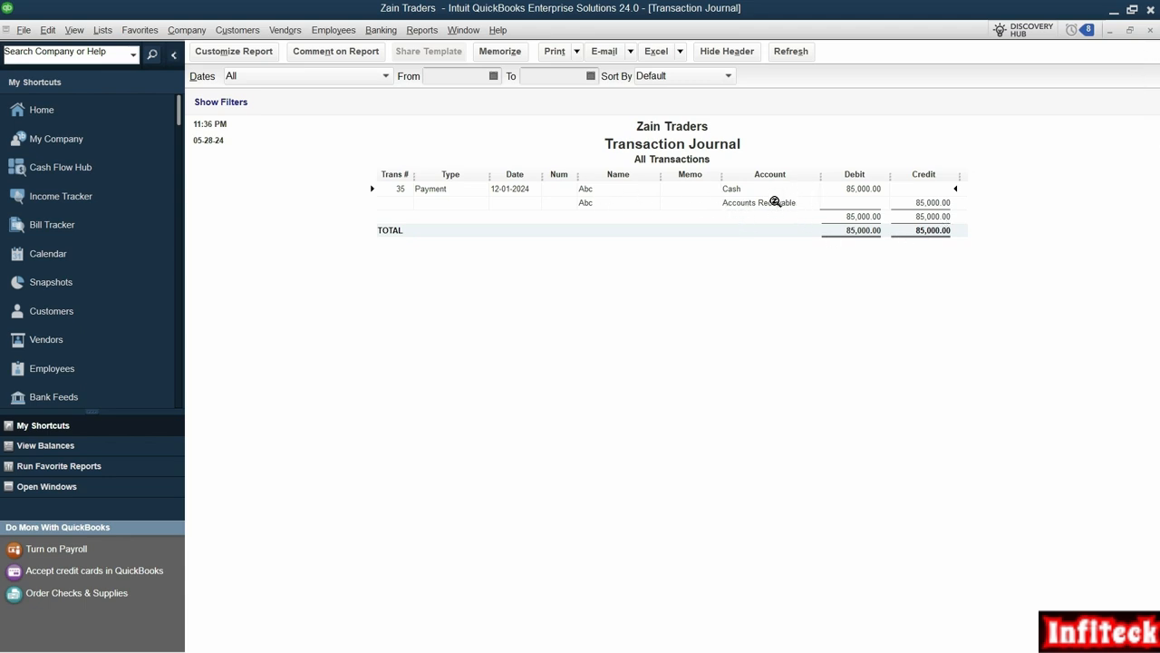
click(1149, 28)
click(80, 113)
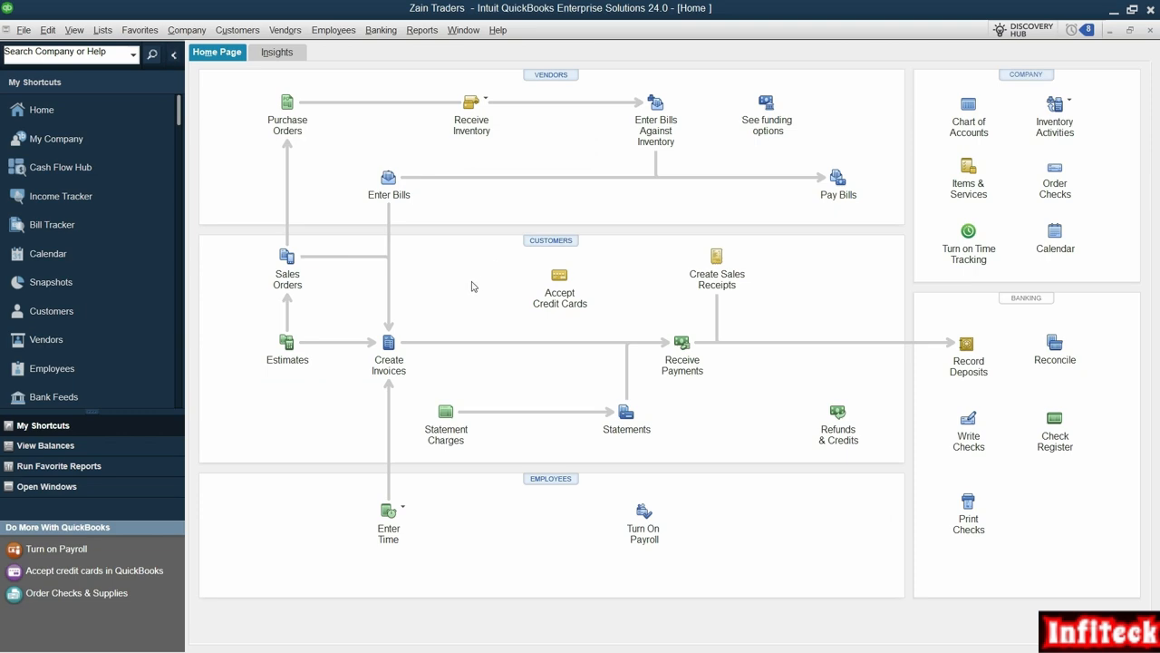
- Create an invoice for Abc with Civic head Lights at 85,000
click(390, 346)
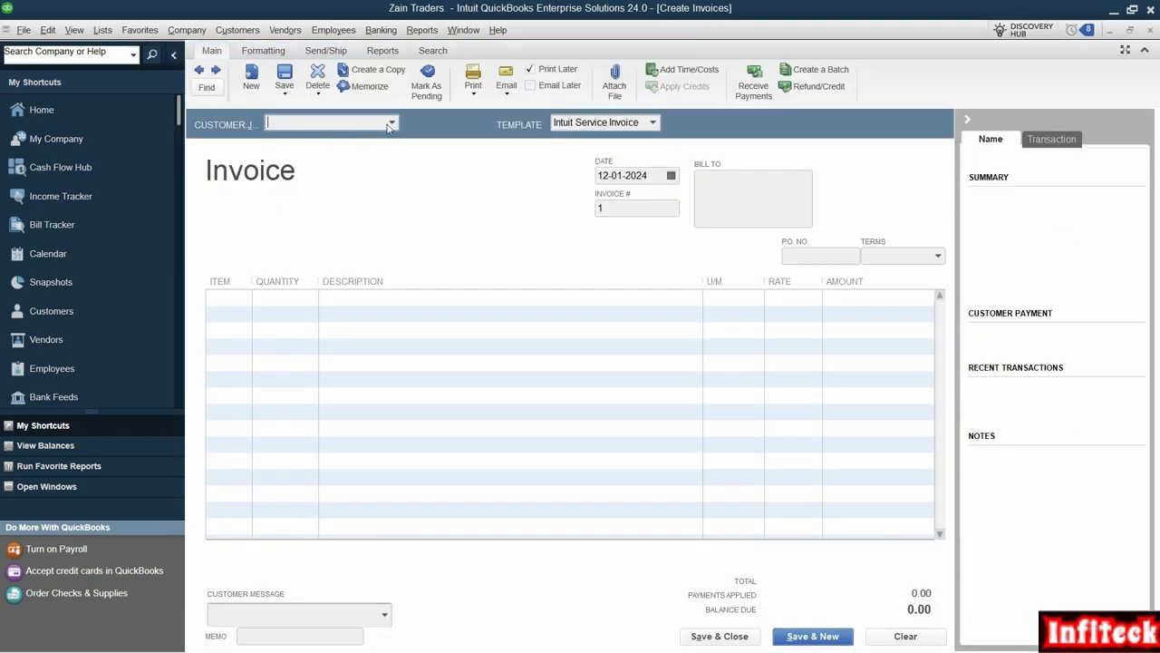
click(390, 124)
text(an)
key(BackSpace)
text(bc)
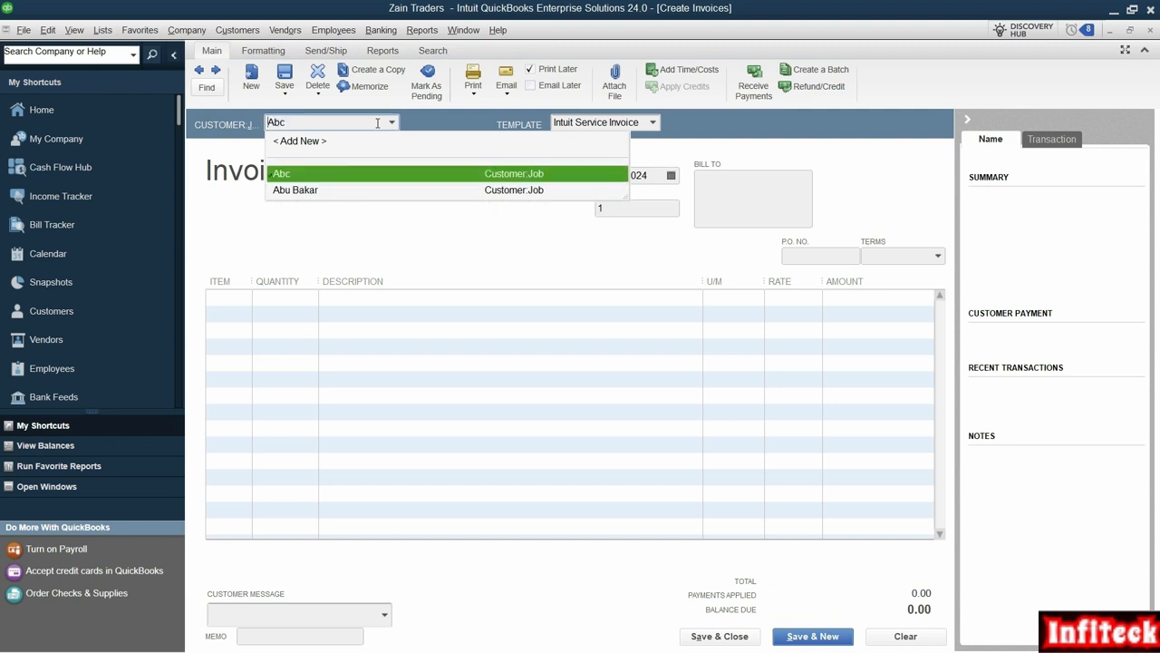
key(Tab)
click(242, 294)
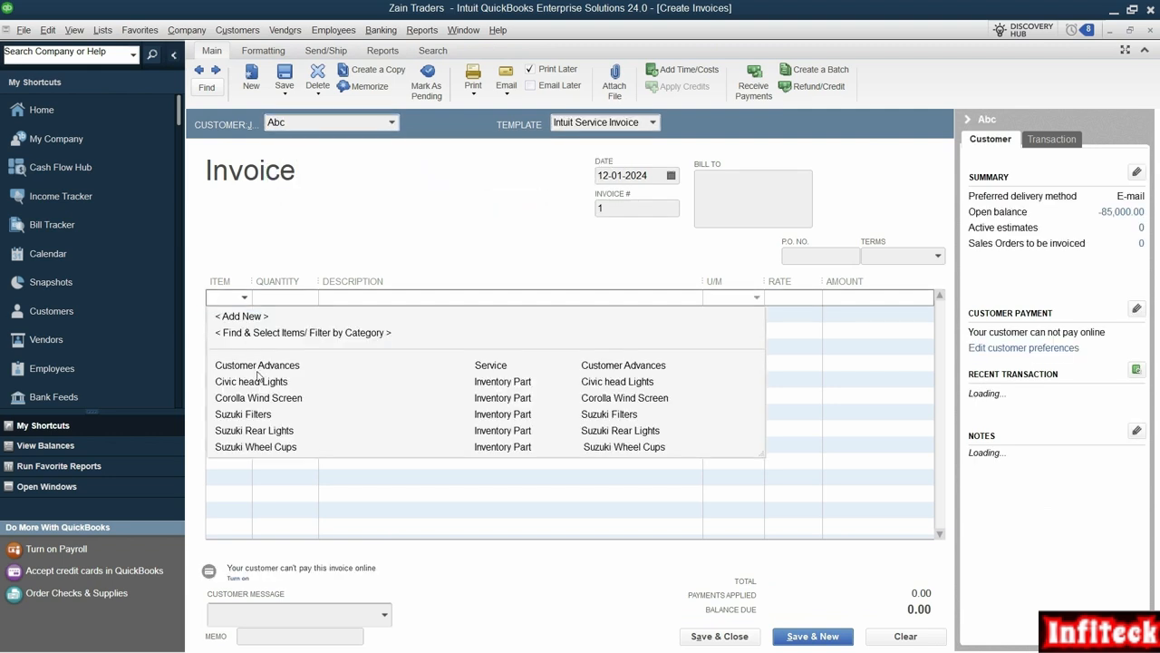
click(263, 381)
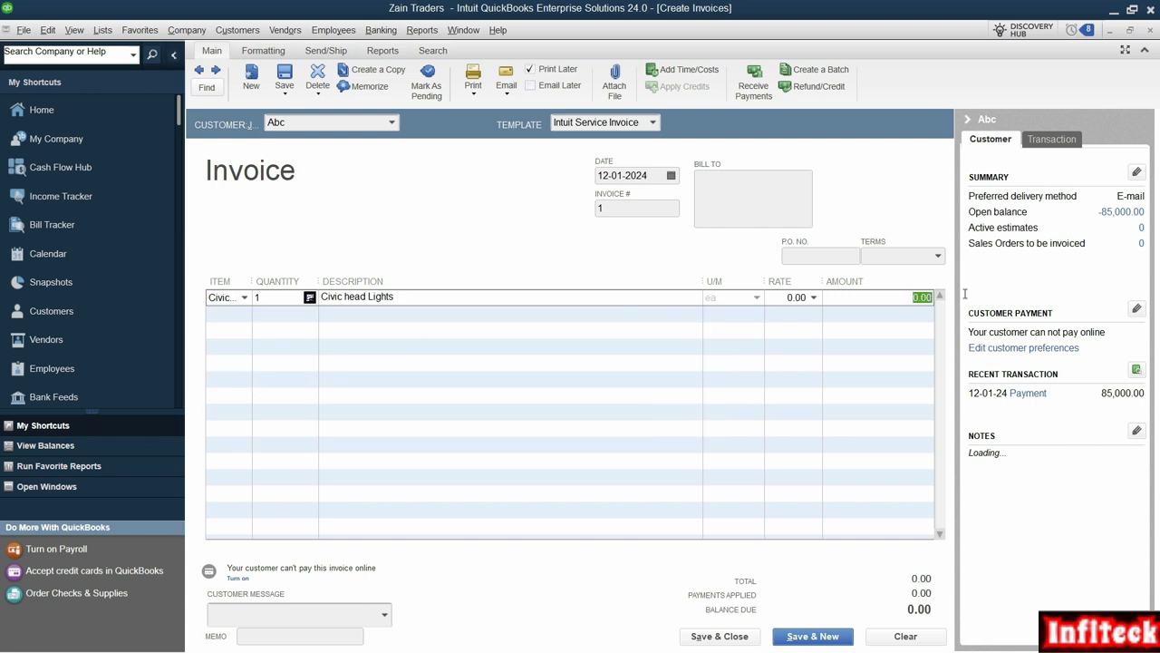
text(85000)
key(Tab)
- Save the invoice and apply Abc's available 85,000 credit to it
click(723, 636)
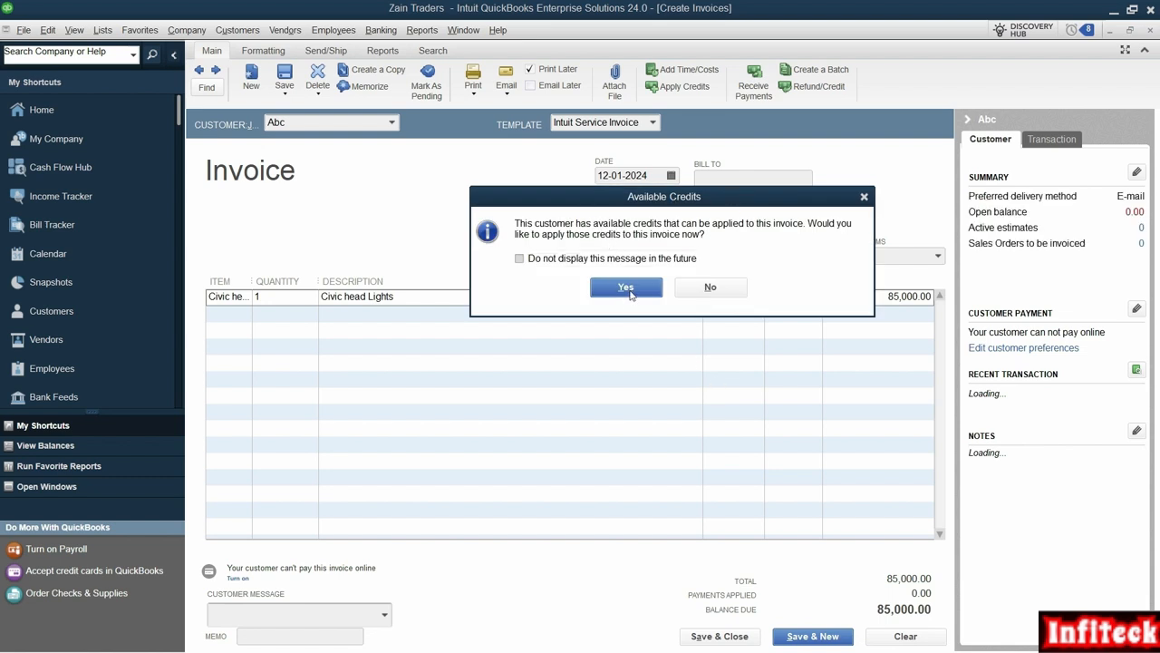
click(625, 288)
click(625, 550)
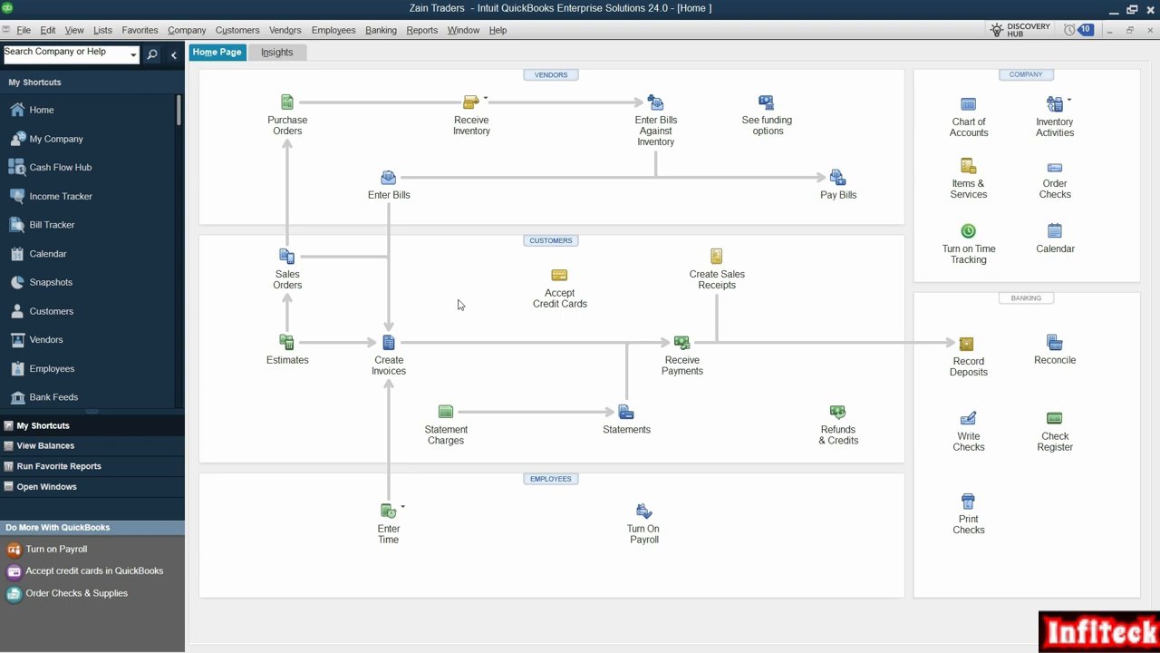
- Navigate back to Abc's invoice #1 and delete it
click(391, 343)
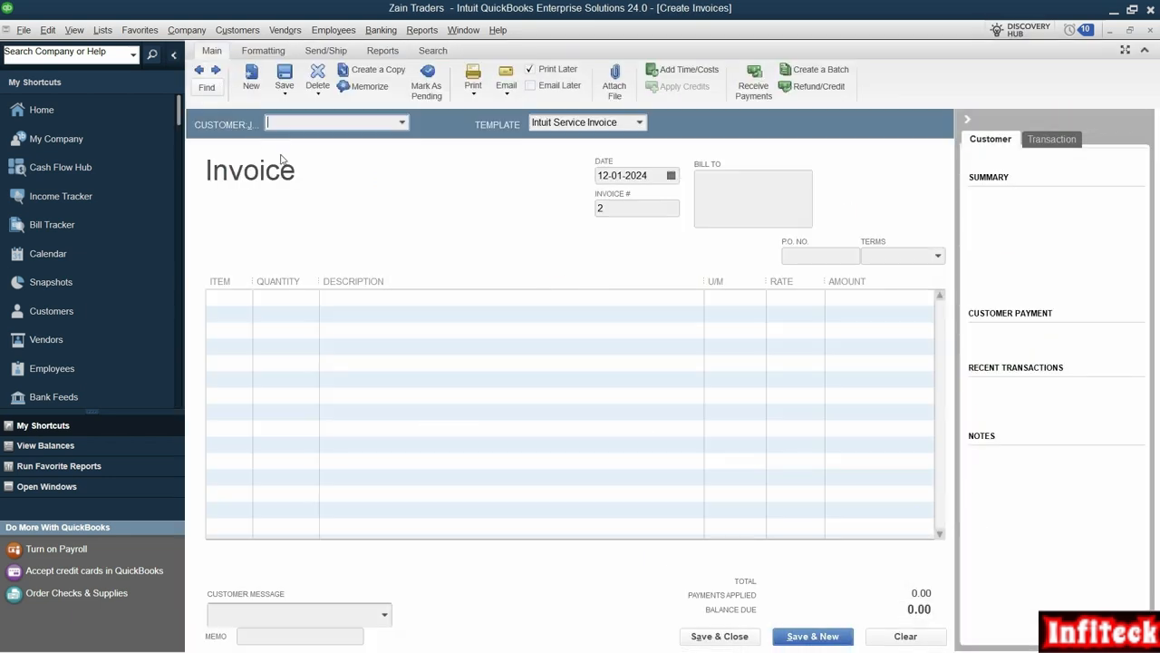
click(199, 71)
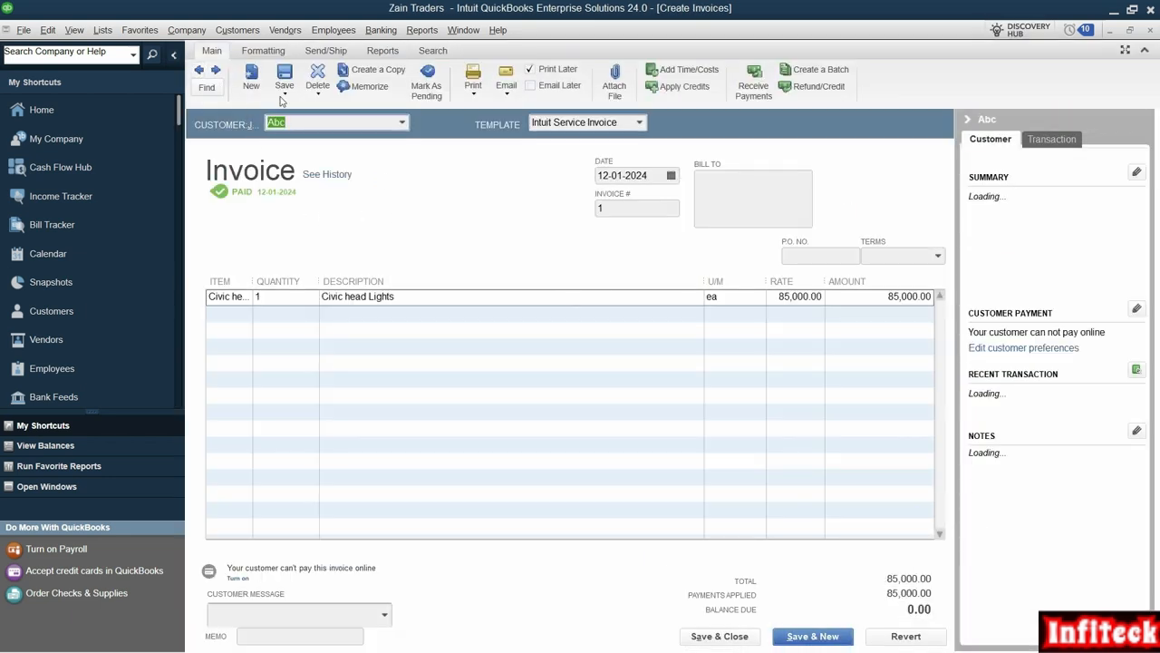
click(200, 71)
click(218, 71)
click(251, 82)
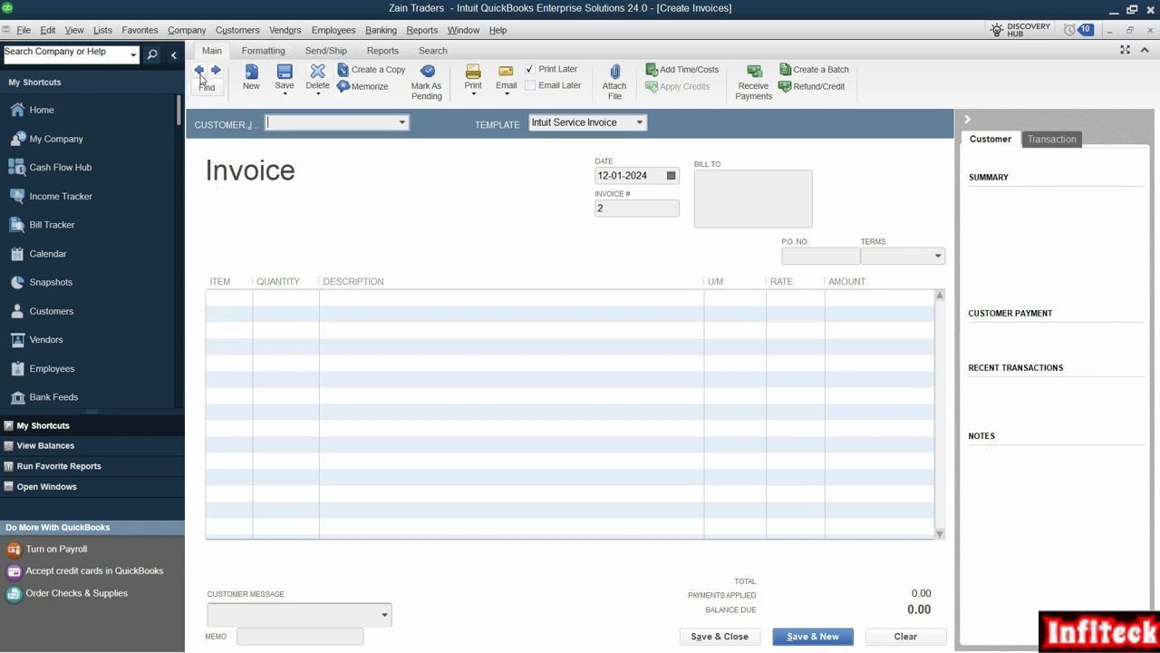
click(319, 78)
click(550, 229)
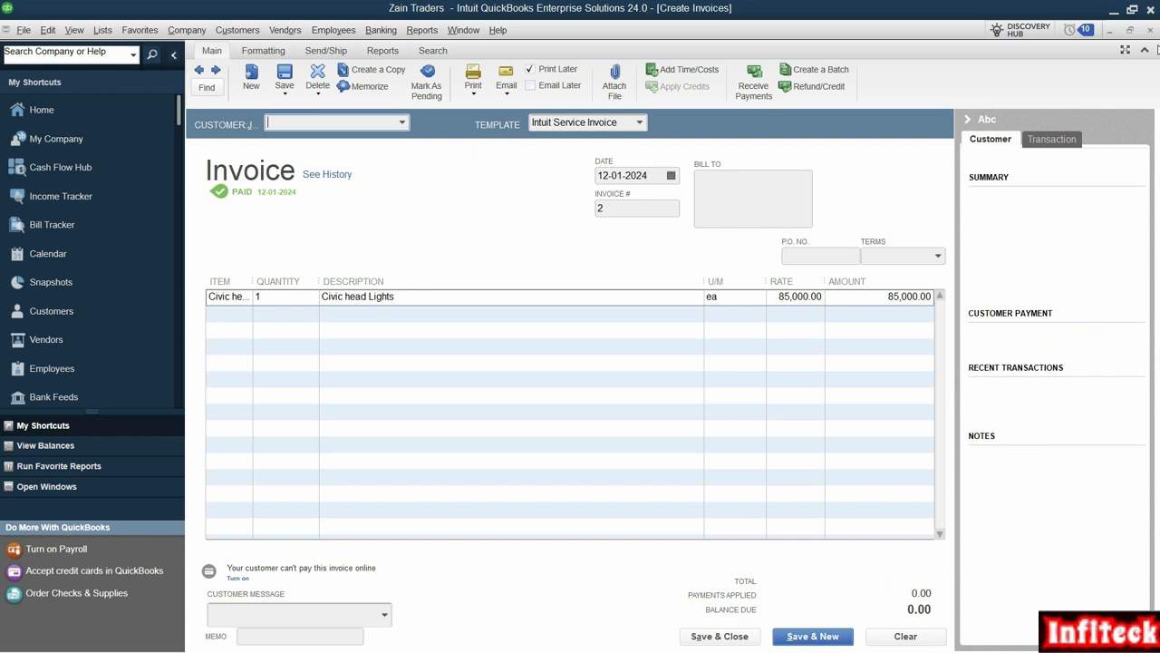
click(1151, 30)
- Browse the earlier sales receipts, including receipt #2, then open the Customer Center
click(719, 263)
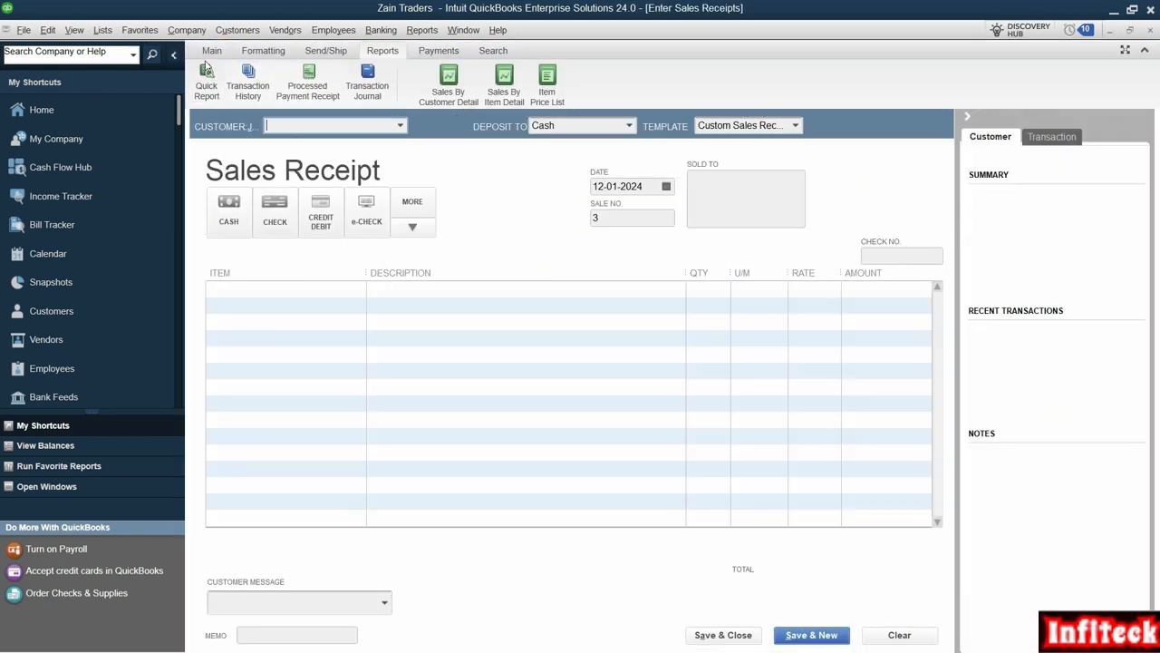
click(211, 50)
click(199, 69)
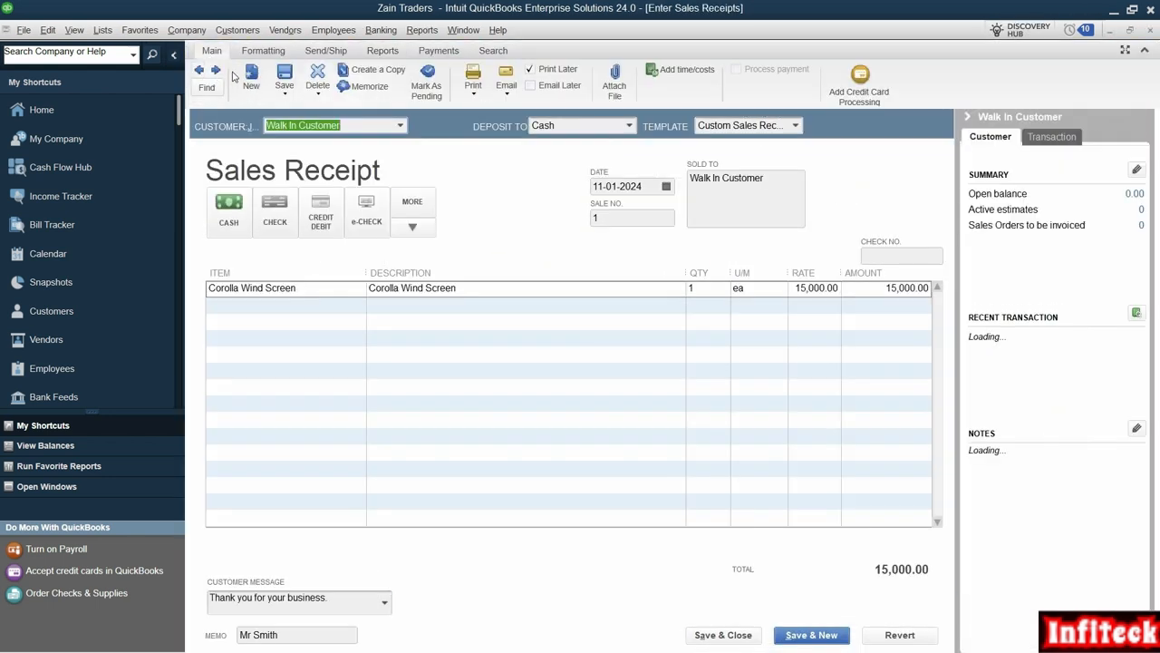
click(216, 71)
click(216, 70)
click(200, 71)
click(215, 71)
click(1151, 31)
click(560, 243)
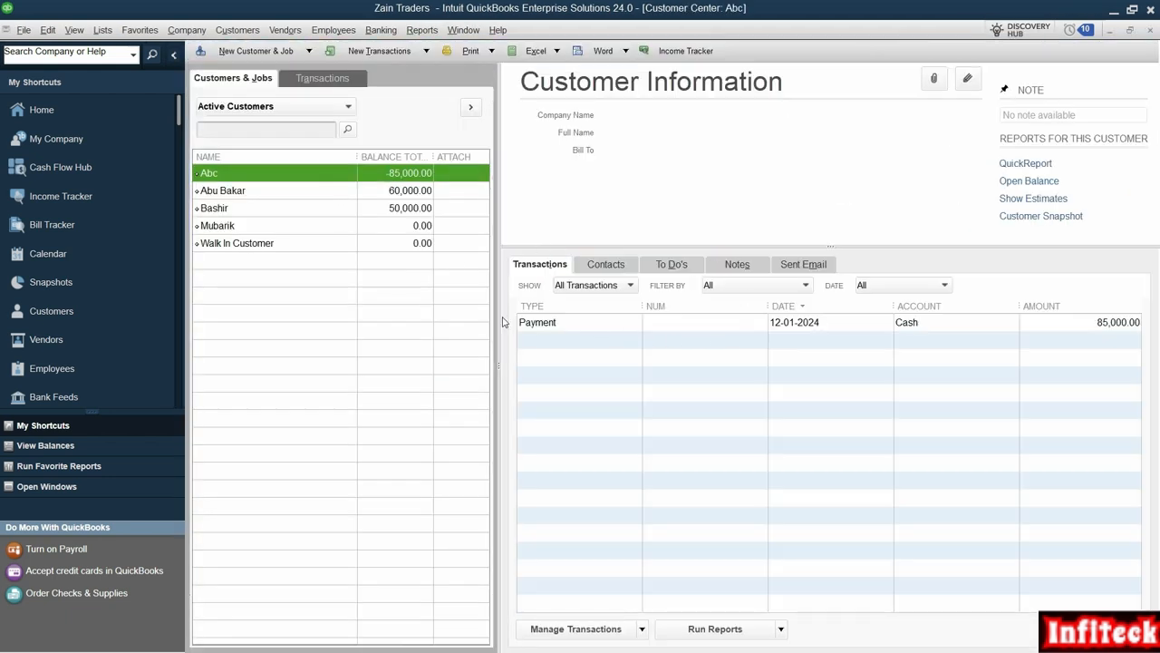
- Delete Abc's 85,000 payment transaction and close the emptied payment window
click(555, 325)
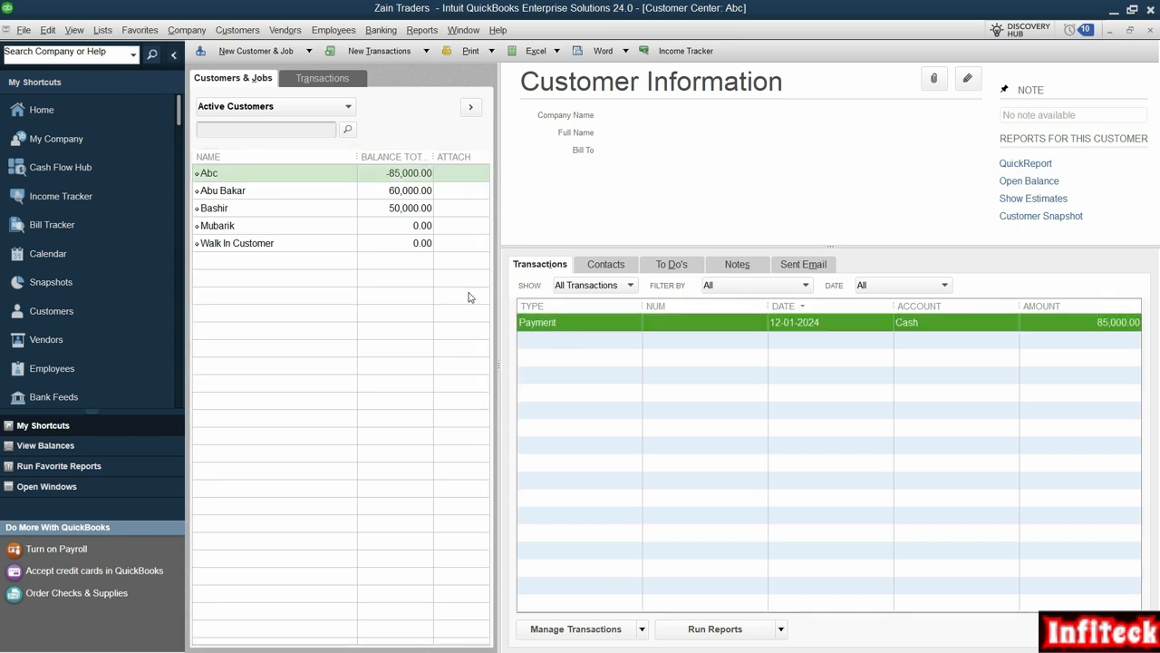
double_click(583, 329)
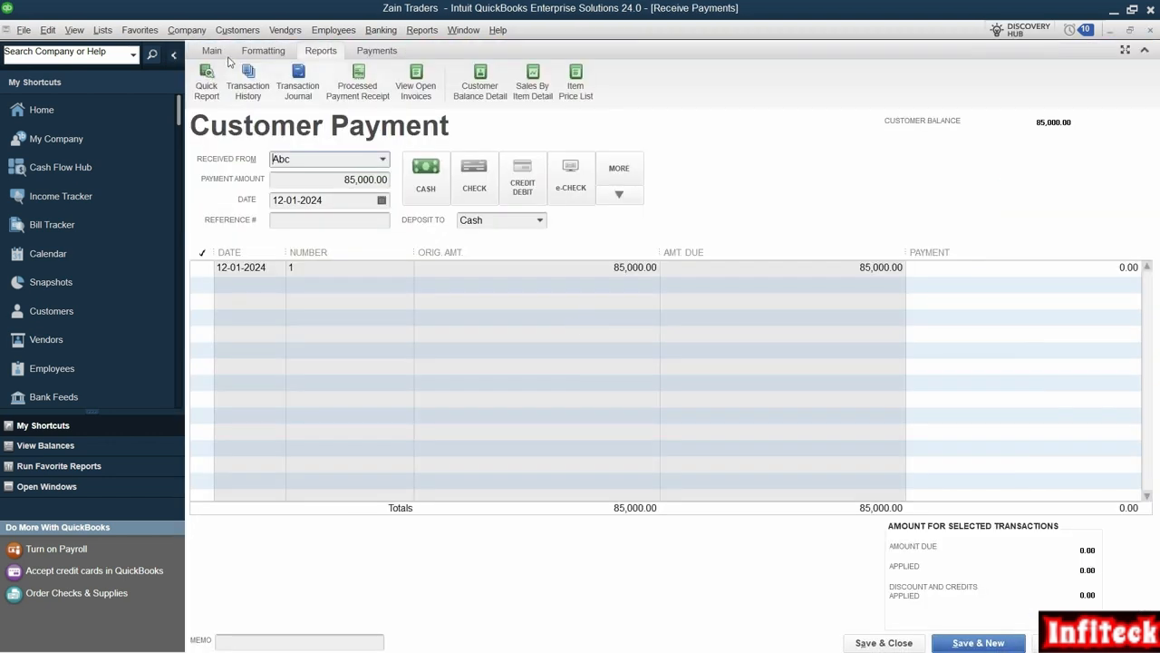
click(211, 51)
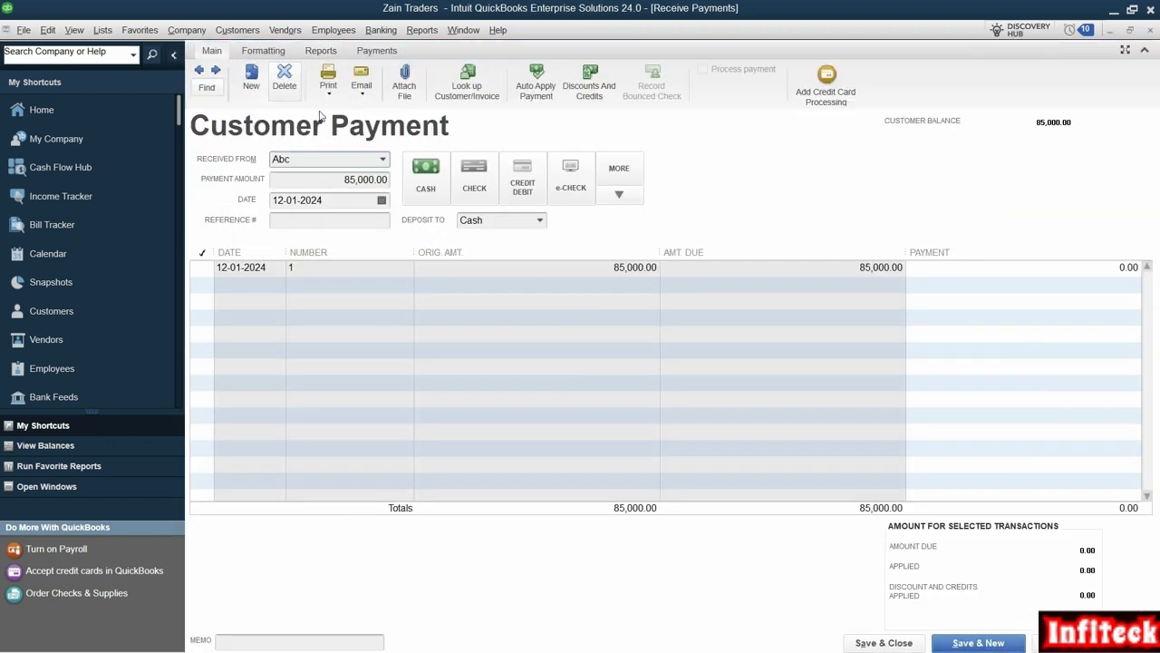
click(281, 77)
key(Return)
key(Escape)
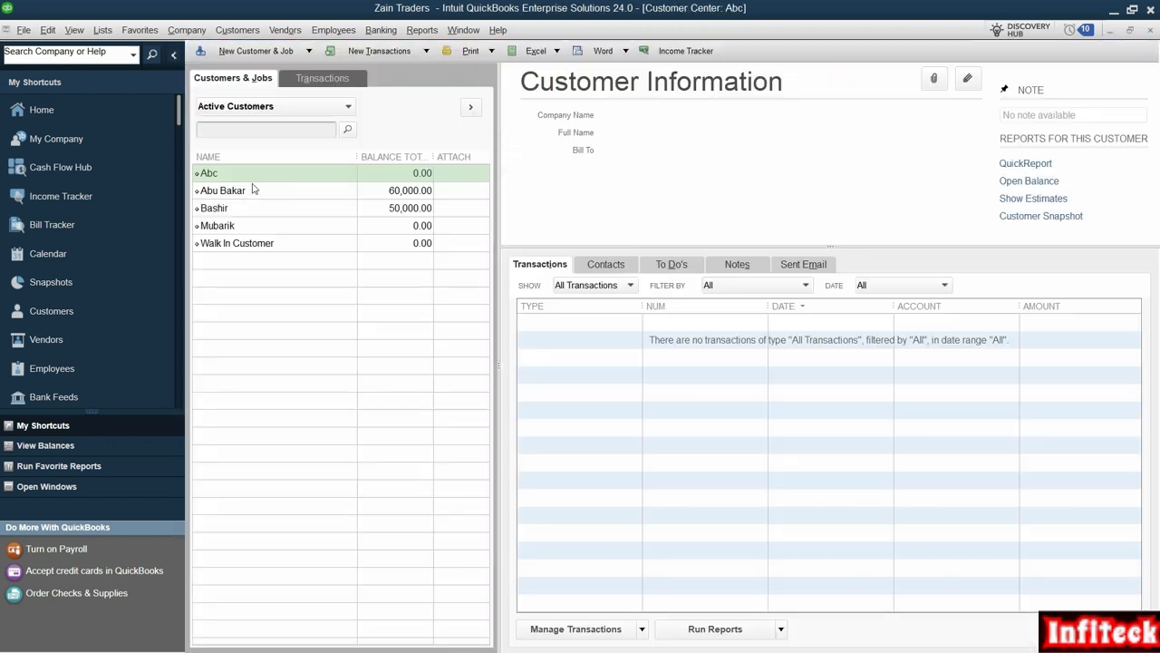
- Delete customer Abc from the Customer Center, then return to the Home page
right_click(238, 175)
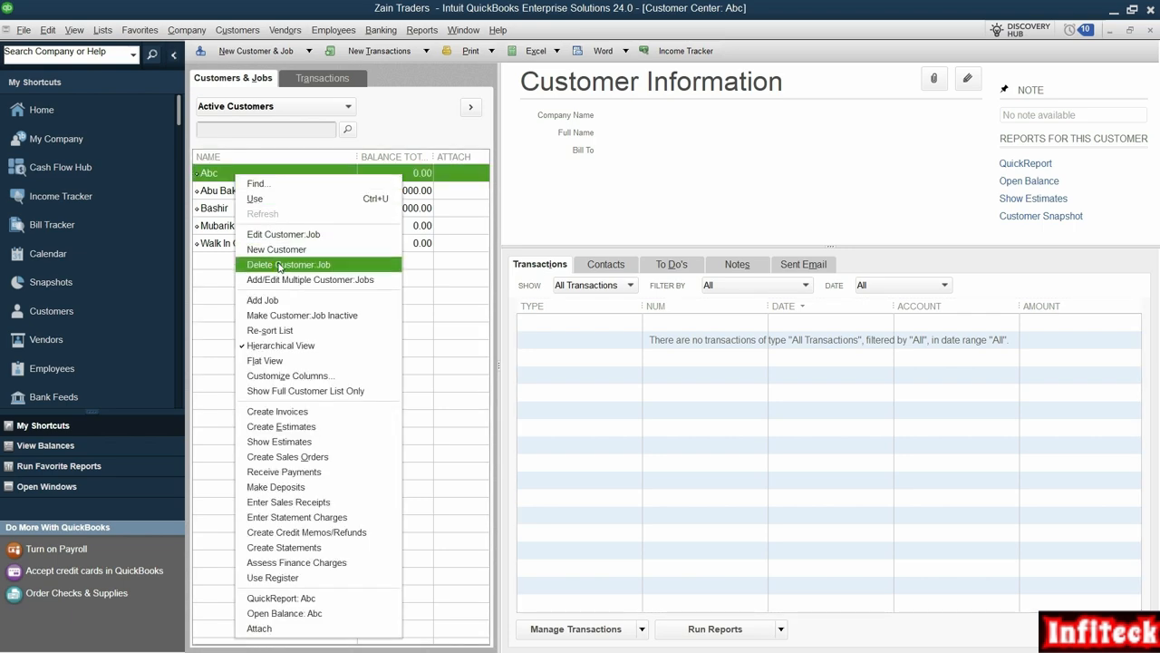
click(281, 264)
click(555, 203)
click(30, 113)
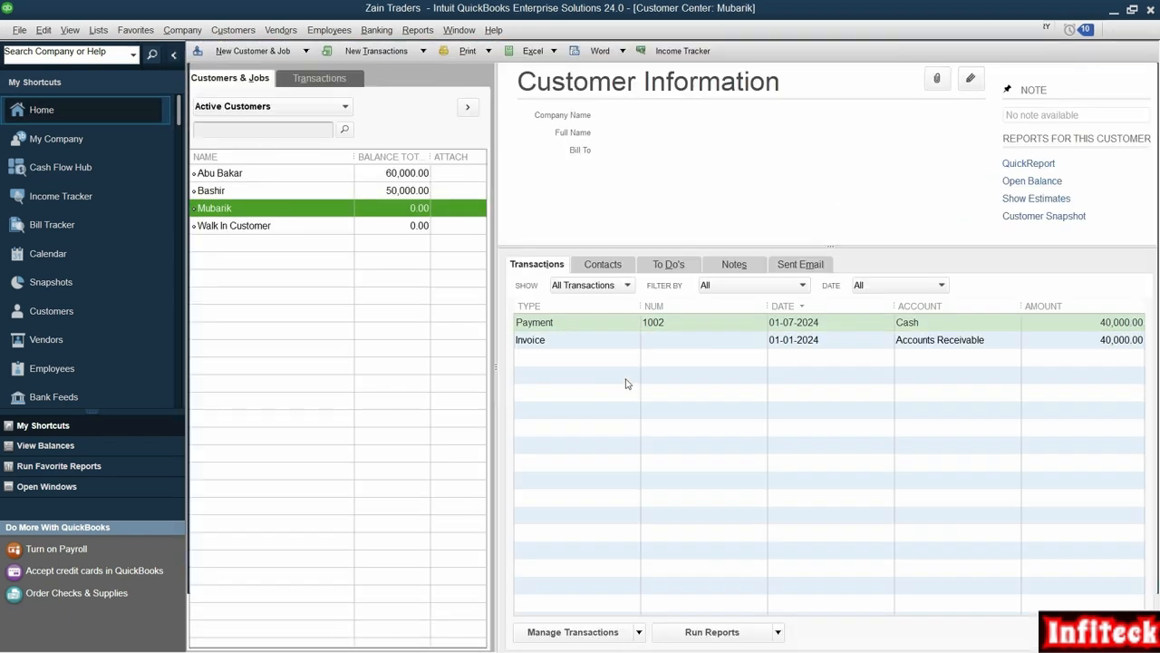